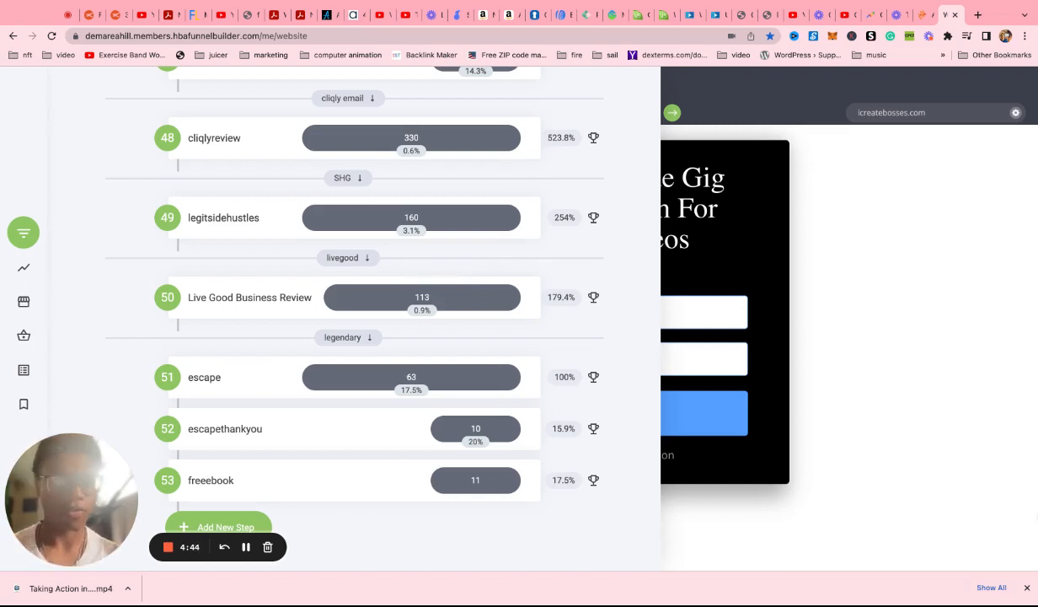
Add a section label named "savings highway global" at the end of the funnel's step list
click(1026, 587)
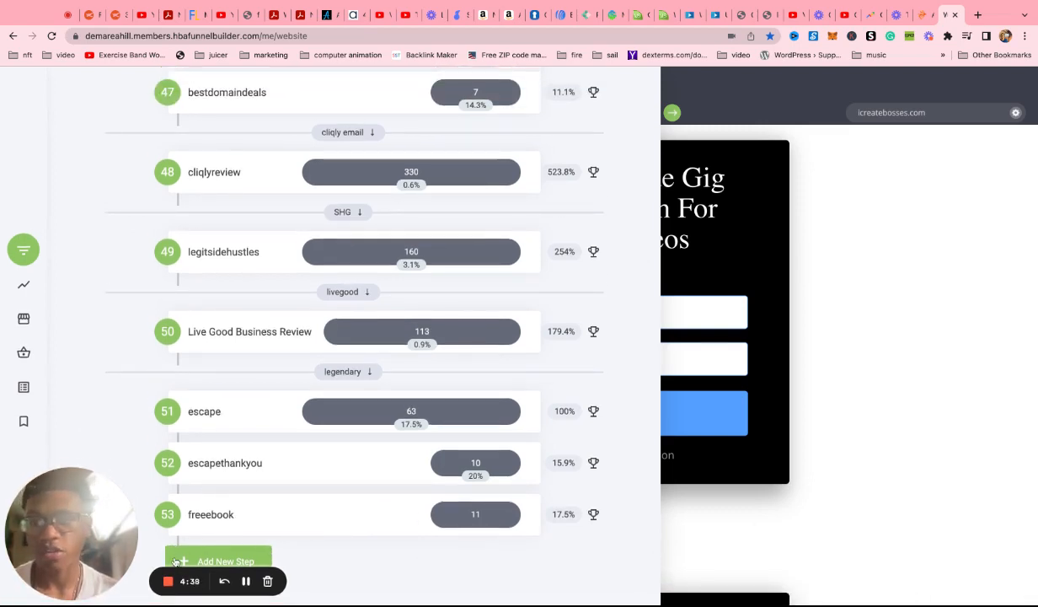
click(846, 308)
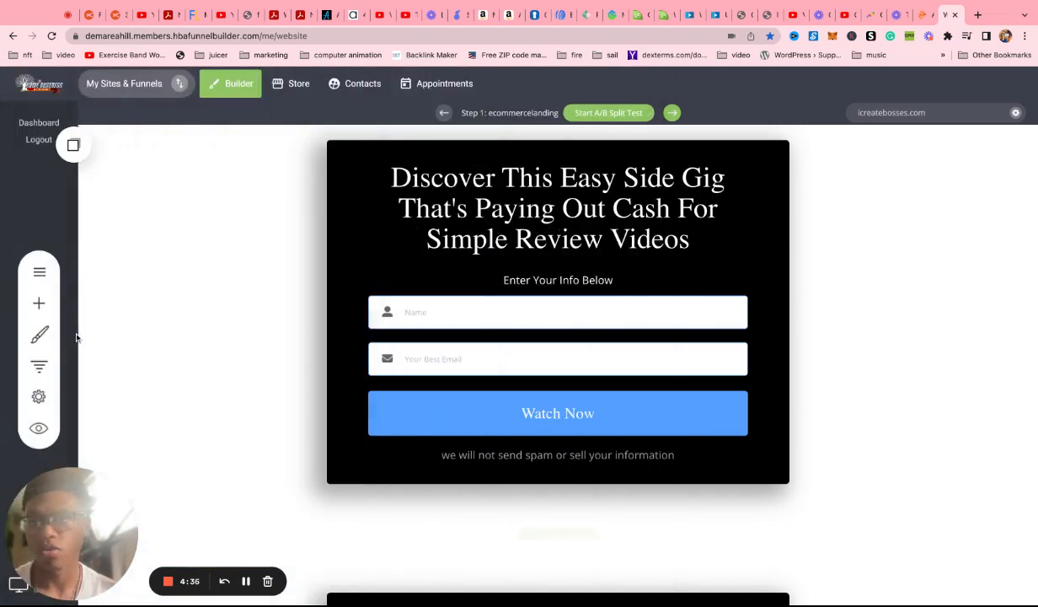
click(38, 365)
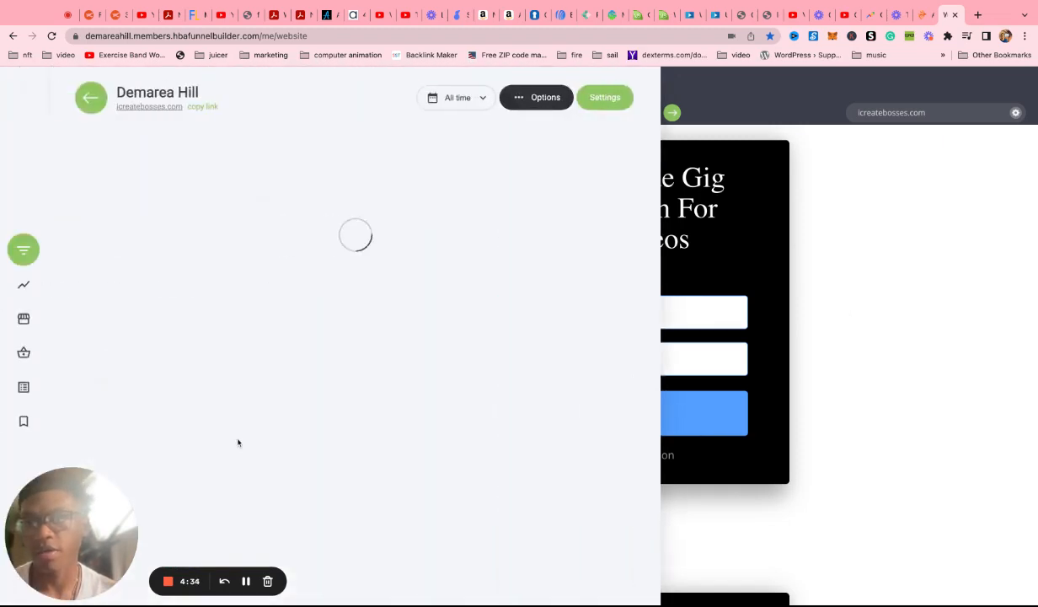
scroll(201, 436, down, 15)
scroll(202, 435, down, 10)
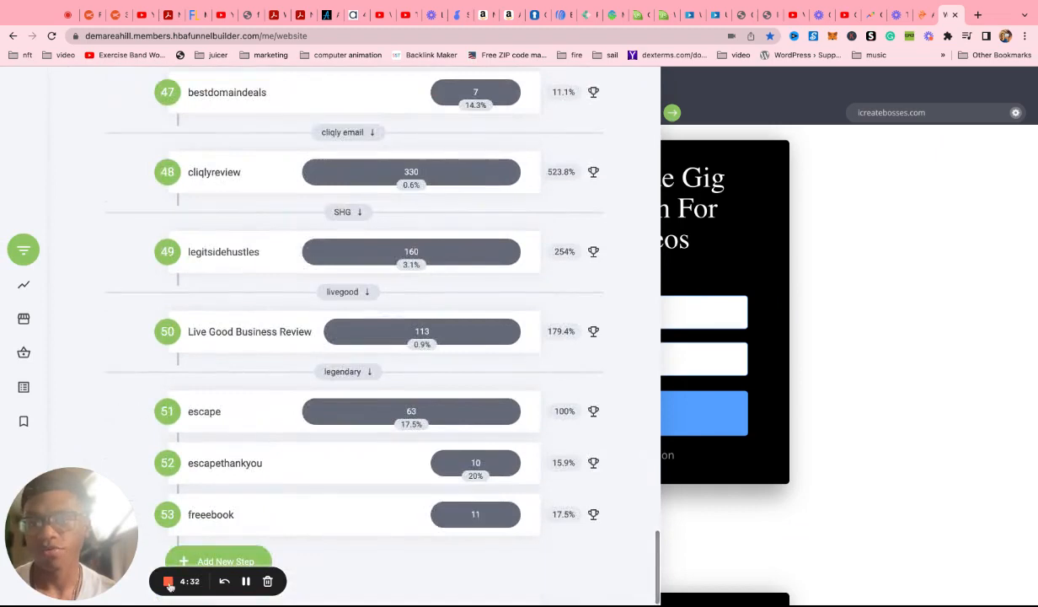
click(218, 561)
click(502, 538)
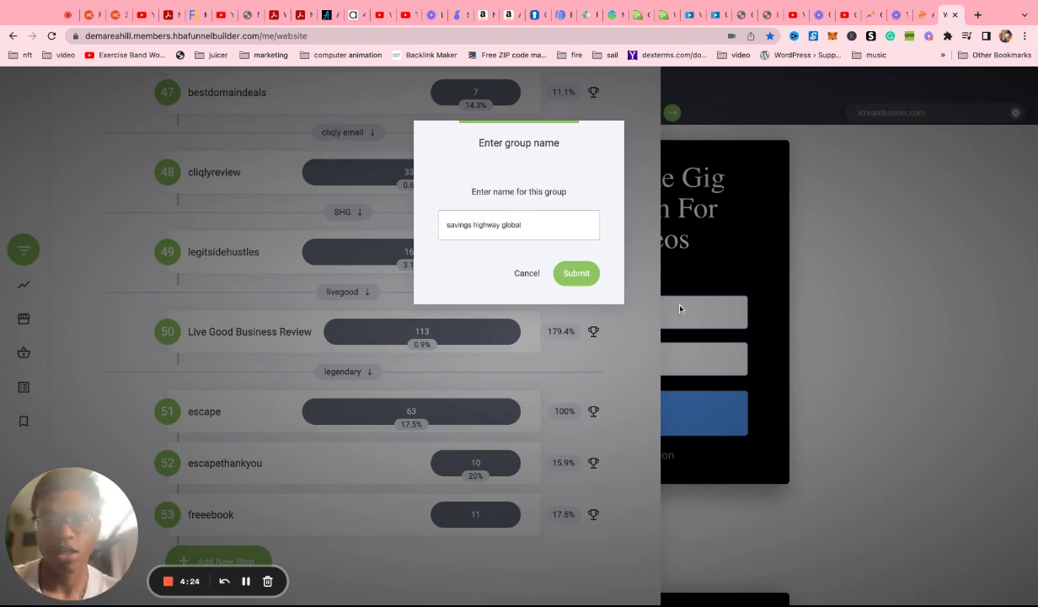
click(575, 273)
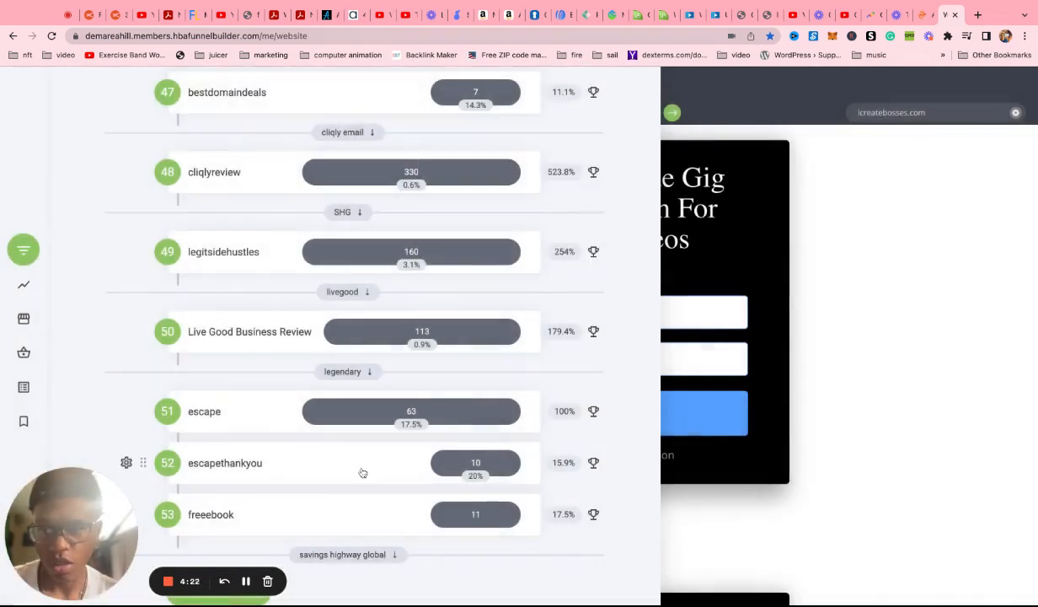
Start adding a new page step below the savings highway global label to reach the page templates
scroll(360, 470, down, 1)
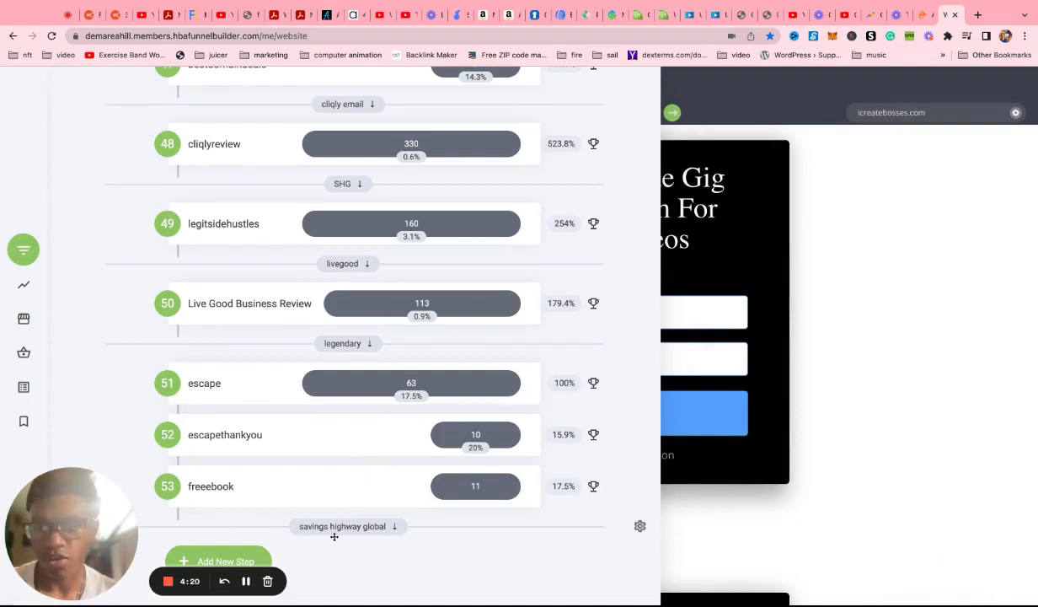
click(174, 536)
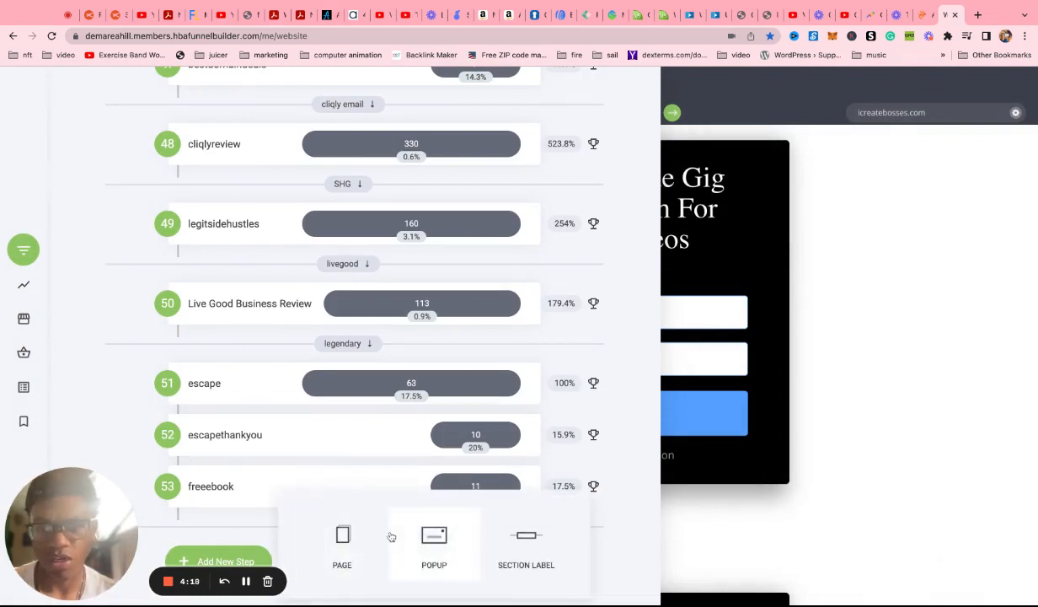
click(313, 515)
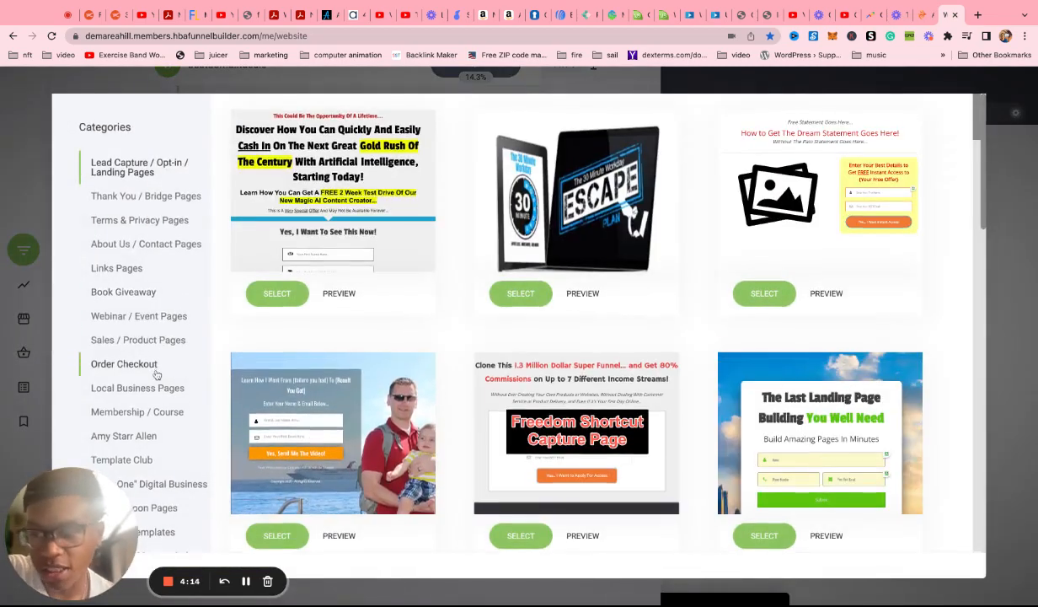
Look over the template categories and show the Sales / Product Pages templates
scroll(157, 375, down, 1)
scroll(156, 376, down, 2)
scroll(280, 360, up, 3)
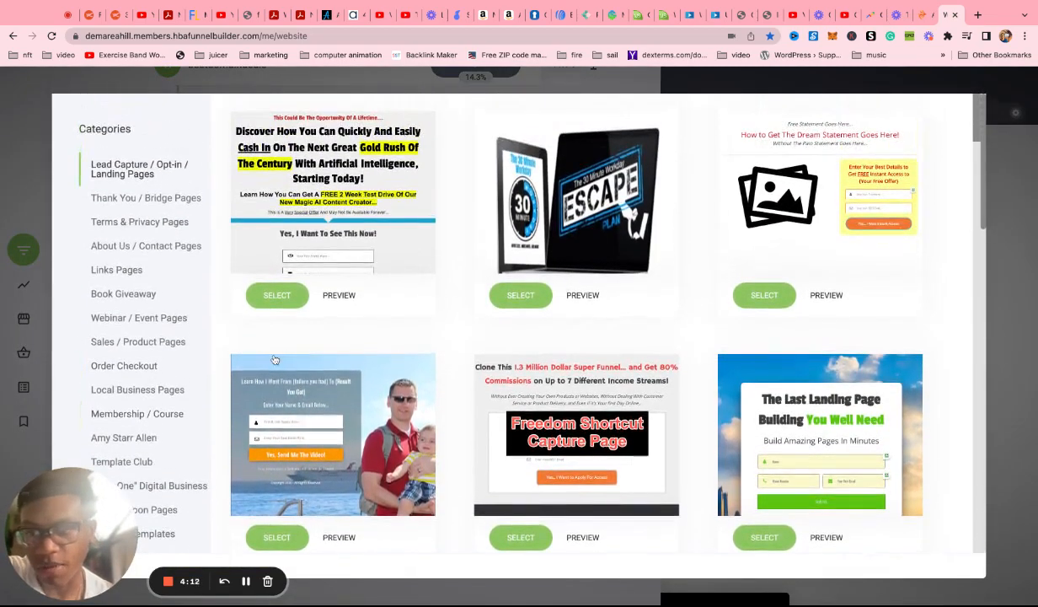
scroll(181, 343, down, 1)
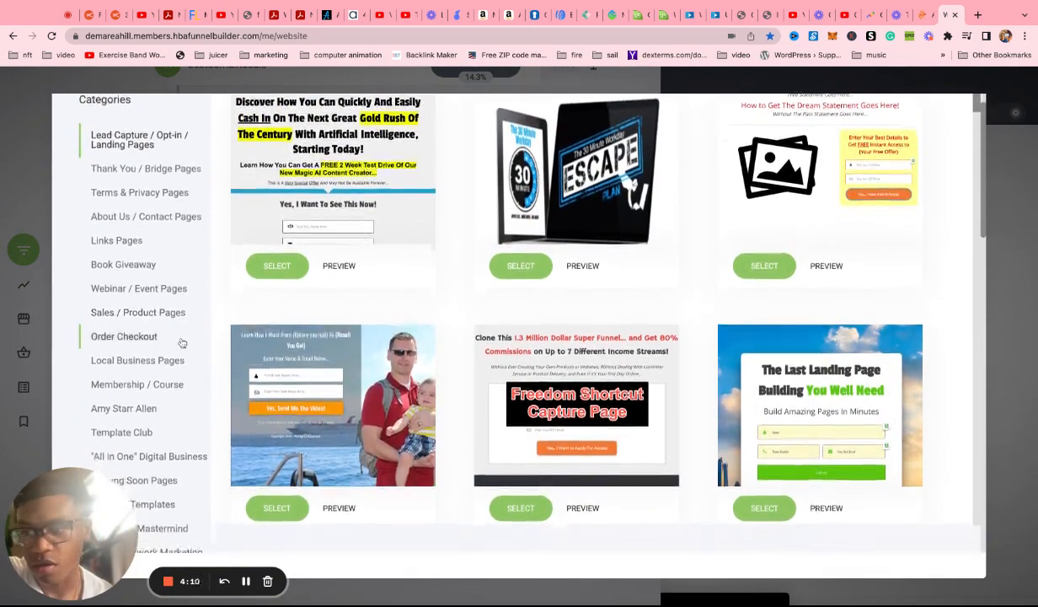
scroll(181, 342, up, 1)
scroll(181, 342, down, 2)
click(95, 288)
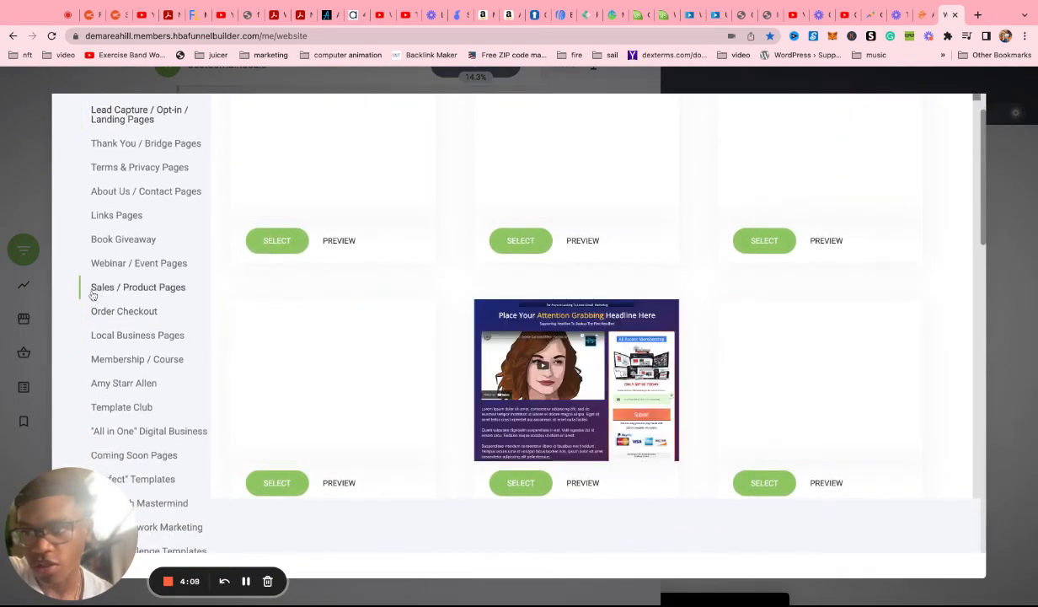
Examine the Sales / Product Pages templates for a suitable page design
scroll(318, 358, up, 1)
scroll(474, 347, down, 6)
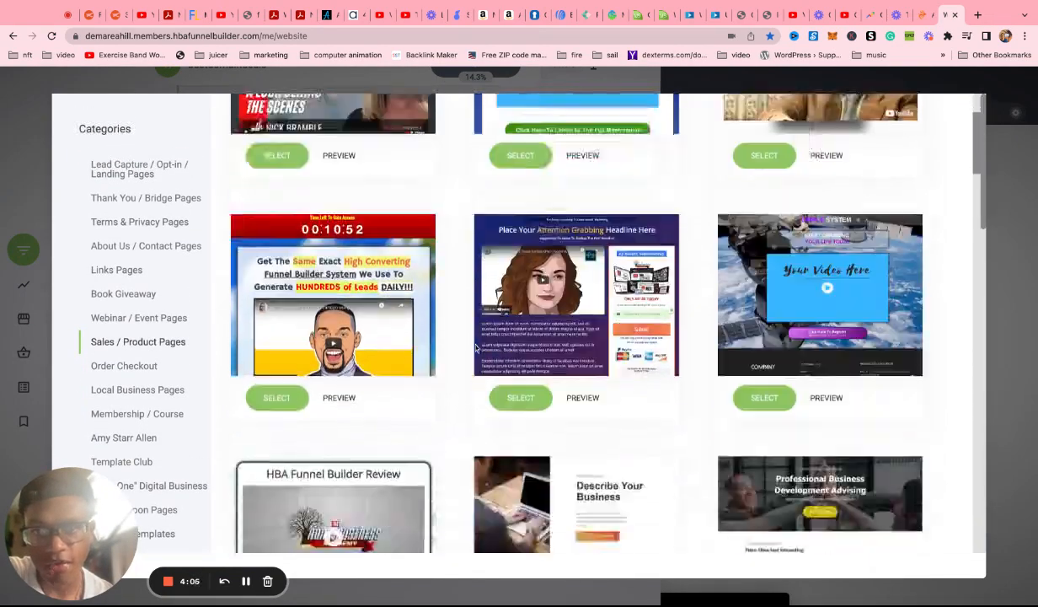
scroll(411, 344, down, 9)
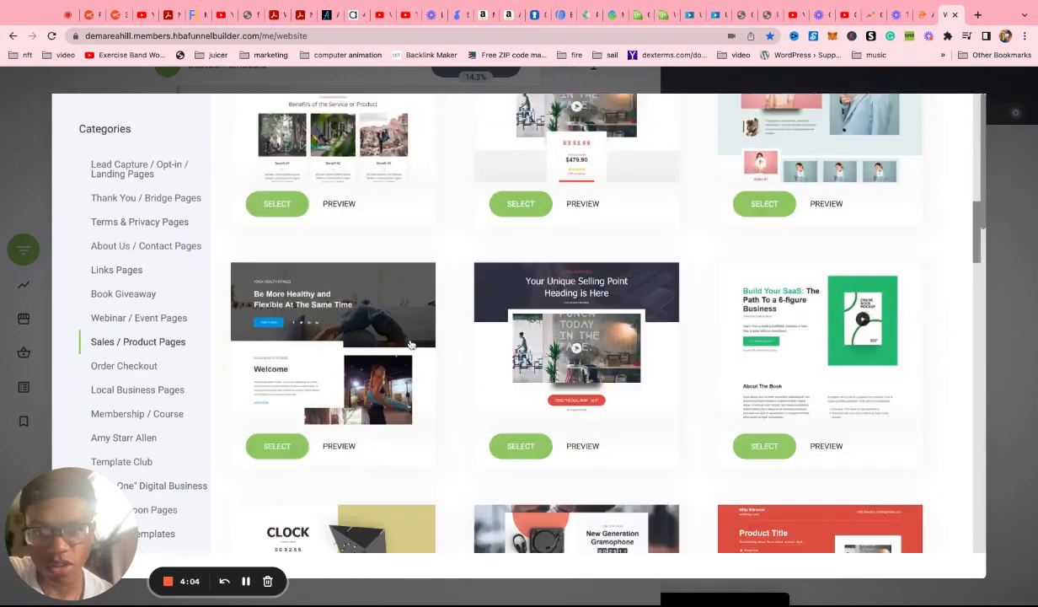
scroll(411, 344, down, 5)
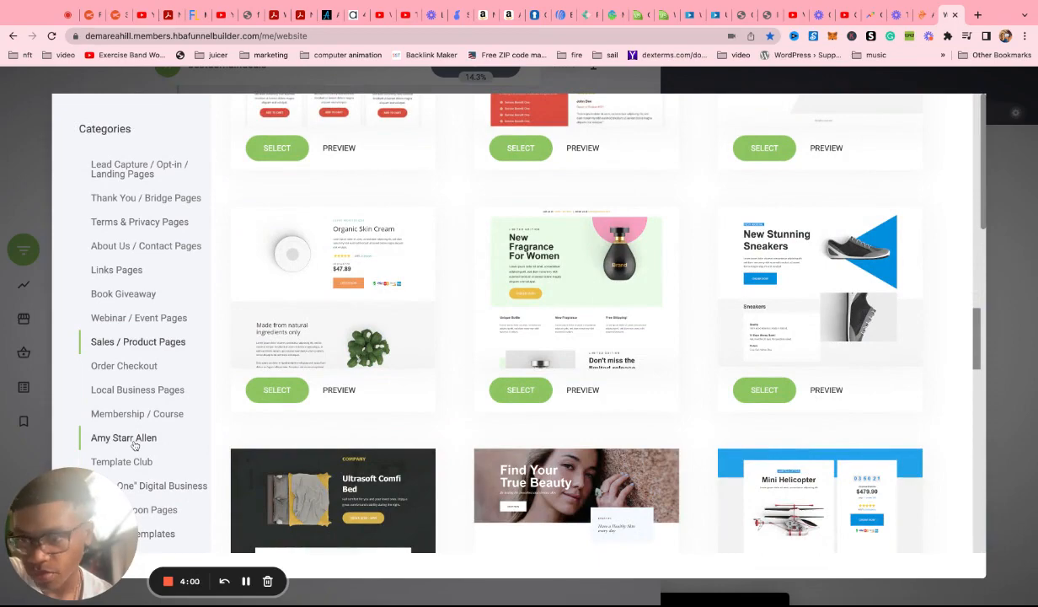
scroll(459, 289, up, 15)
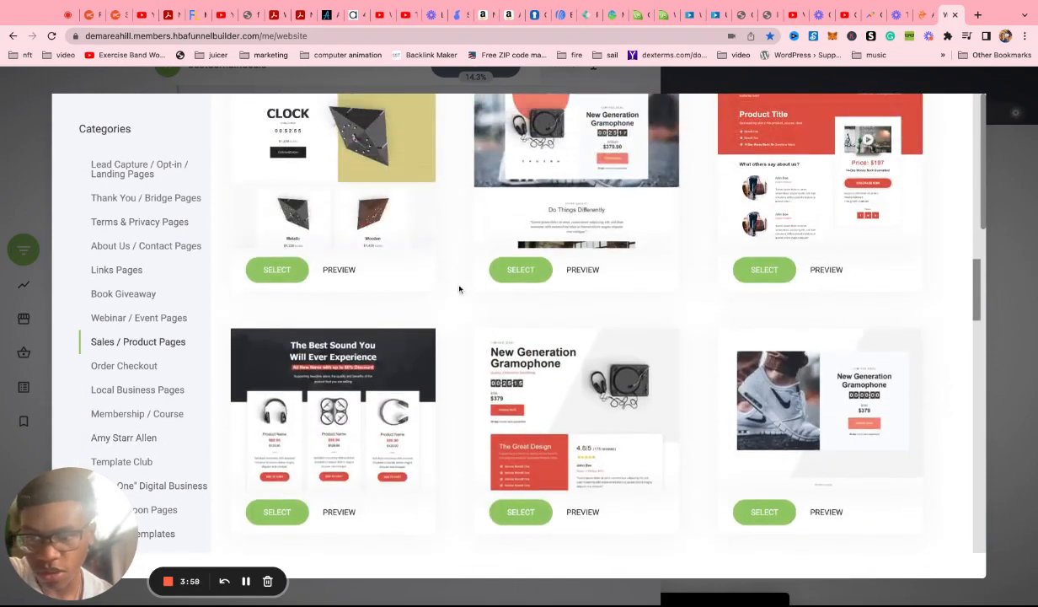
scroll(459, 289, up, 3)
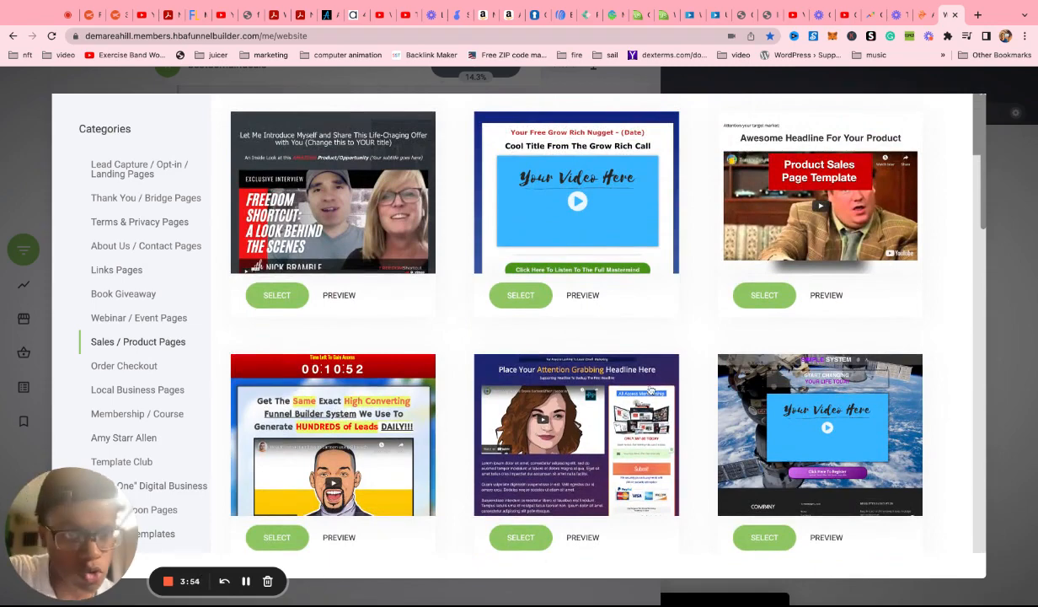
scroll(607, 354, down, 1)
scroll(650, 390, down, 5)
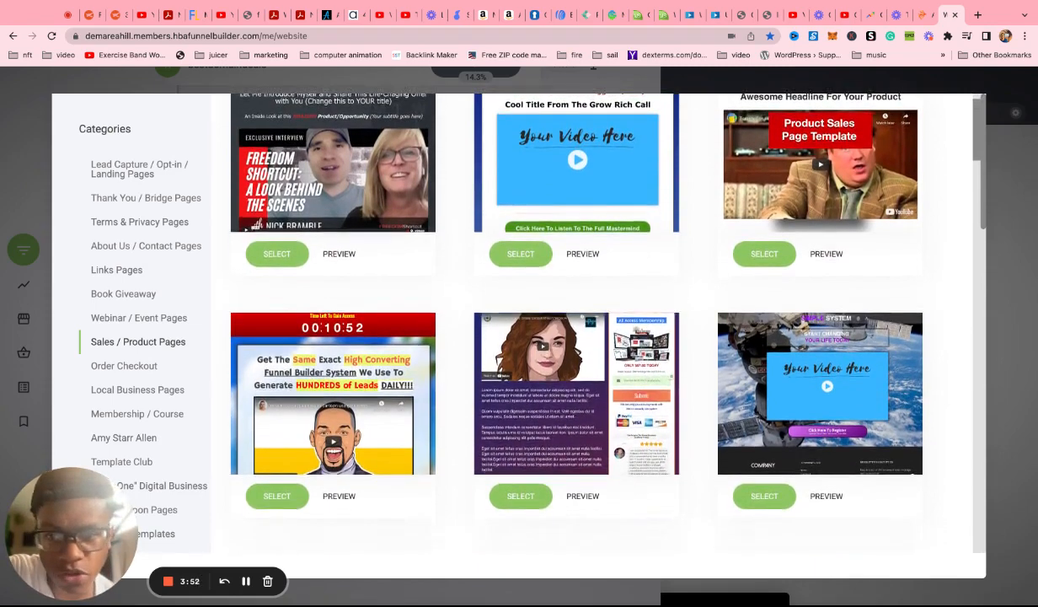
scroll(647, 474, down, 2)
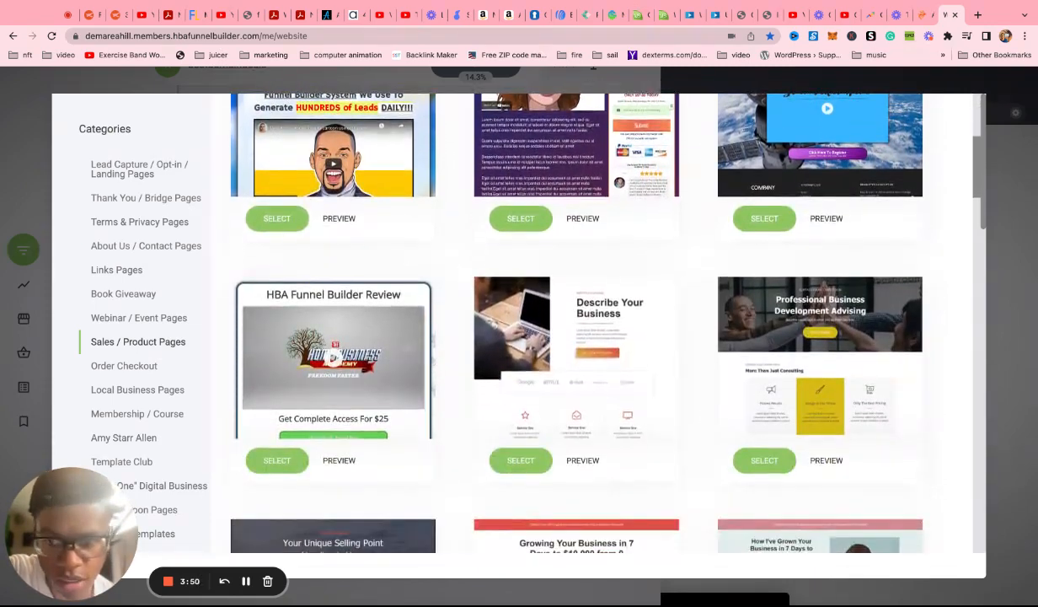
scroll(646, 474, down, 6)
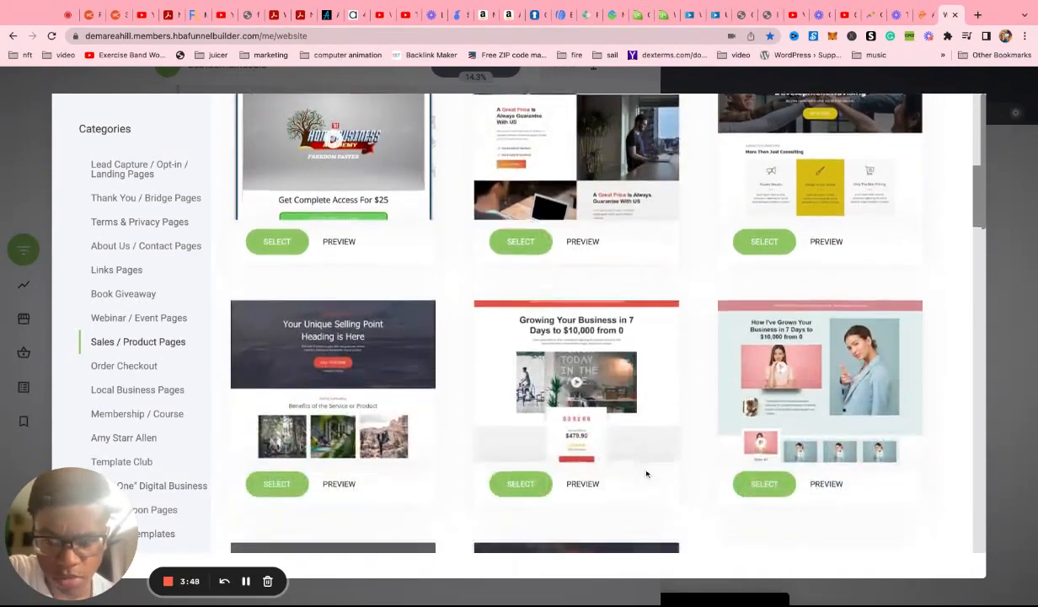
scroll(646, 474, down, 2)
scroll(665, 450, down, 14)
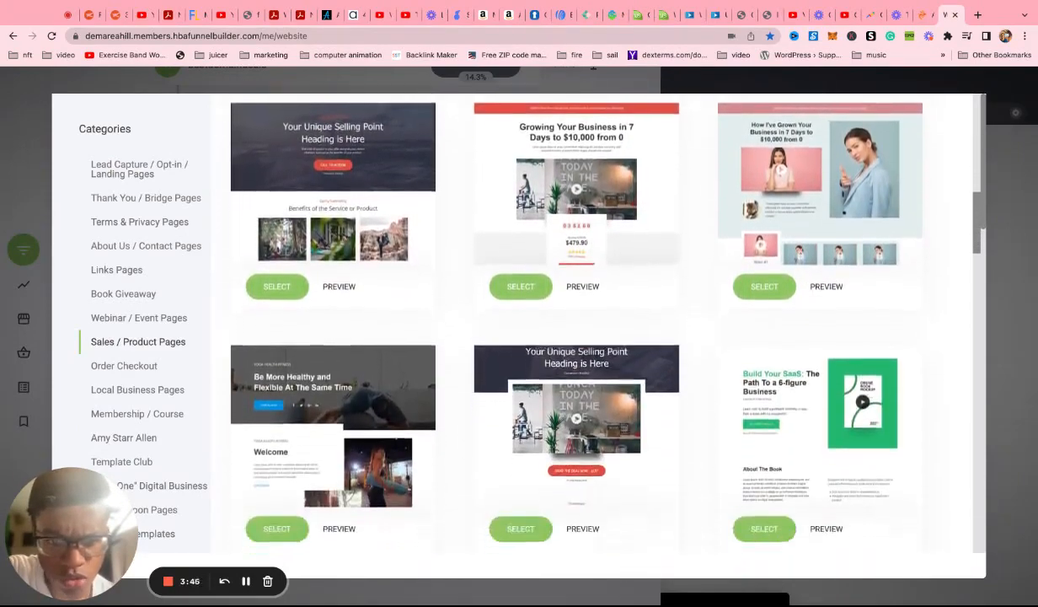
scroll(665, 451, down, 15)
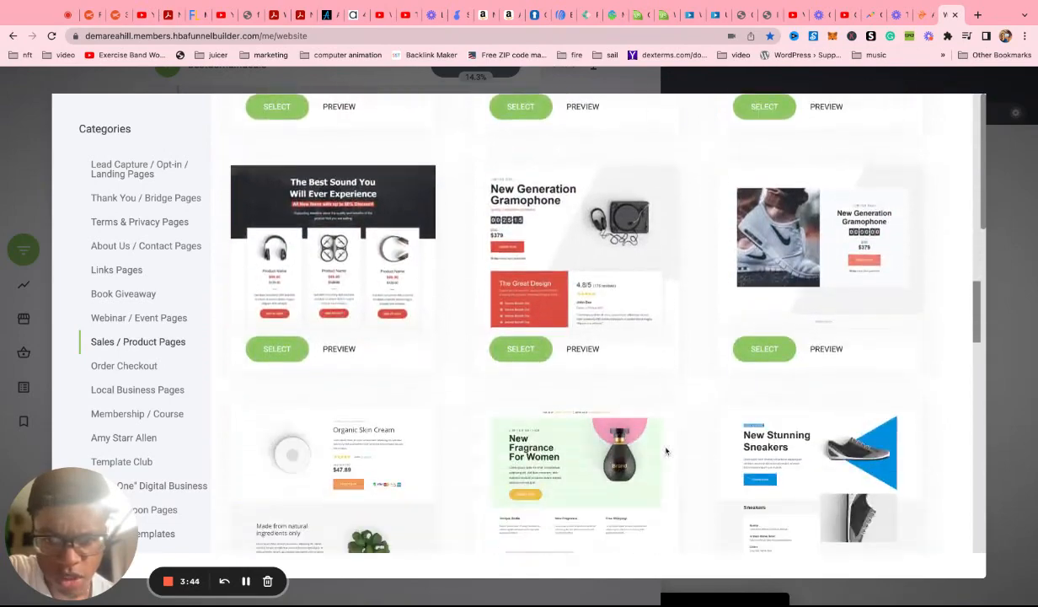
scroll(617, 300, down, 16)
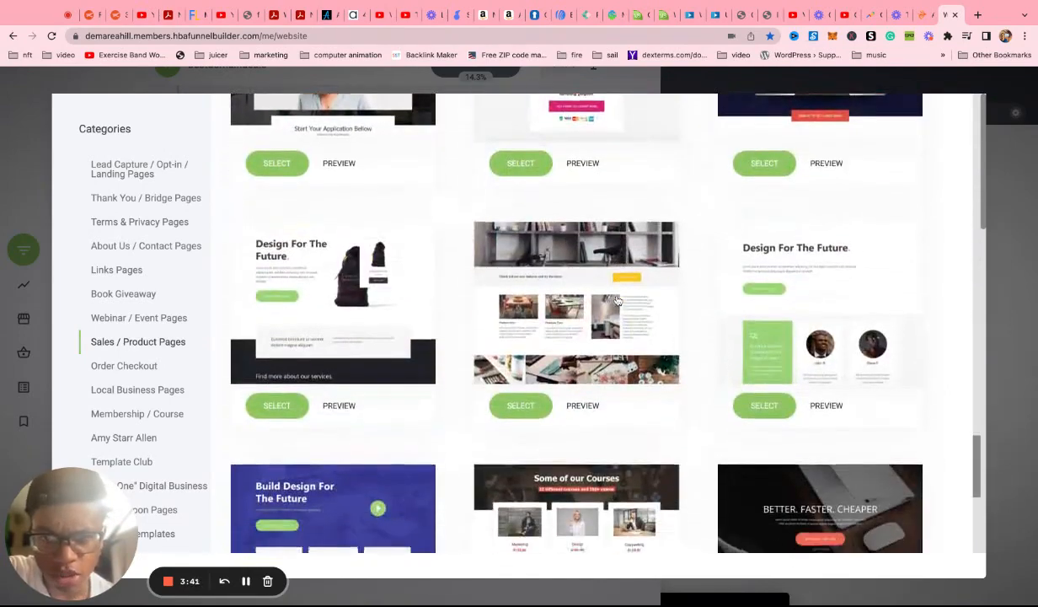
scroll(367, 372, up, 2)
Show the templates in the "All in One" Digital Business category
click(245, 582)
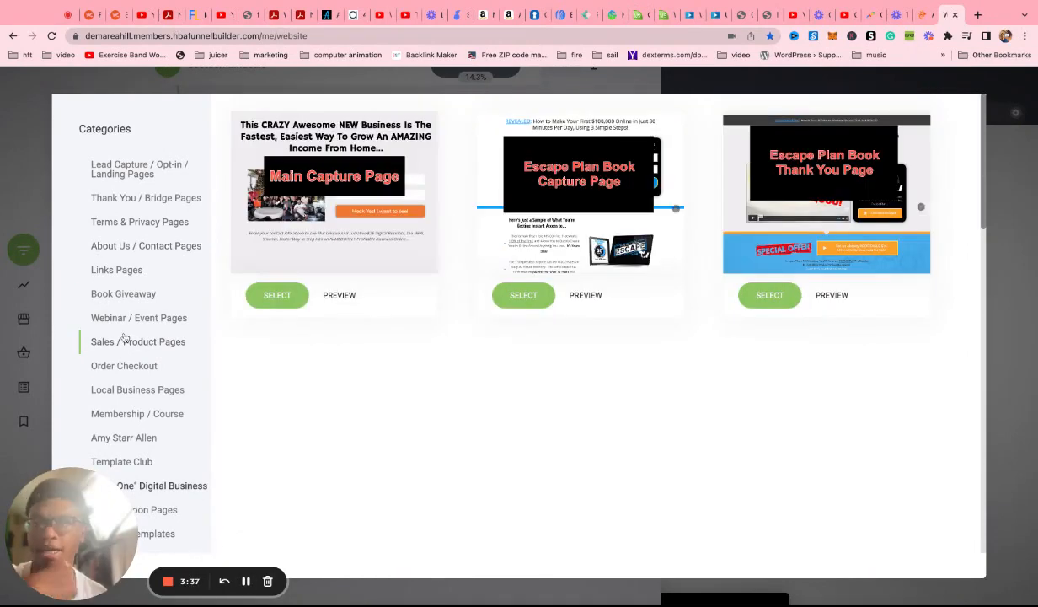
scroll(144, 411, down, 2)
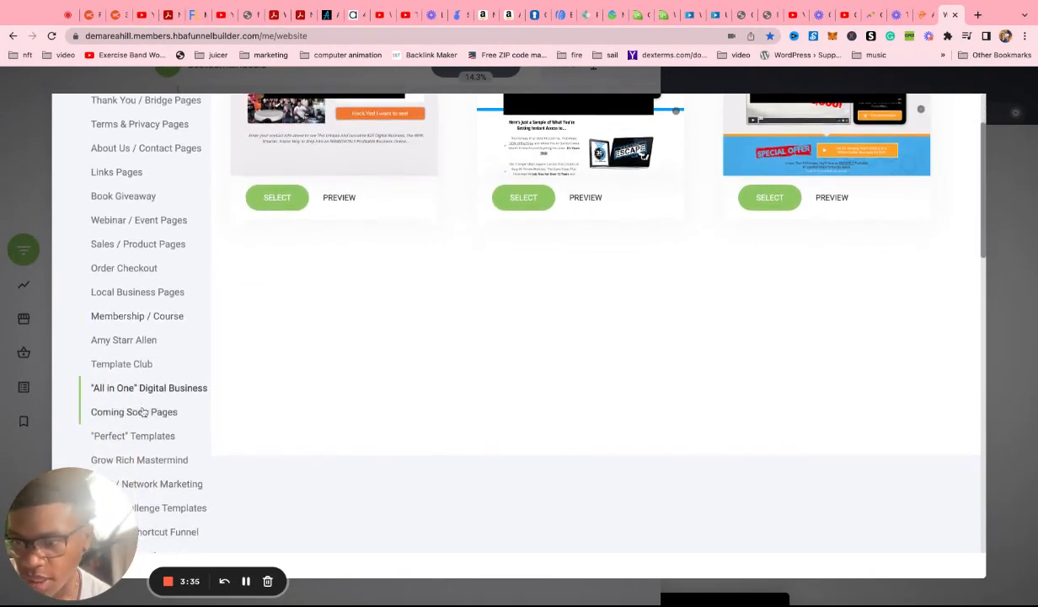
scroll(135, 379, down, 1)
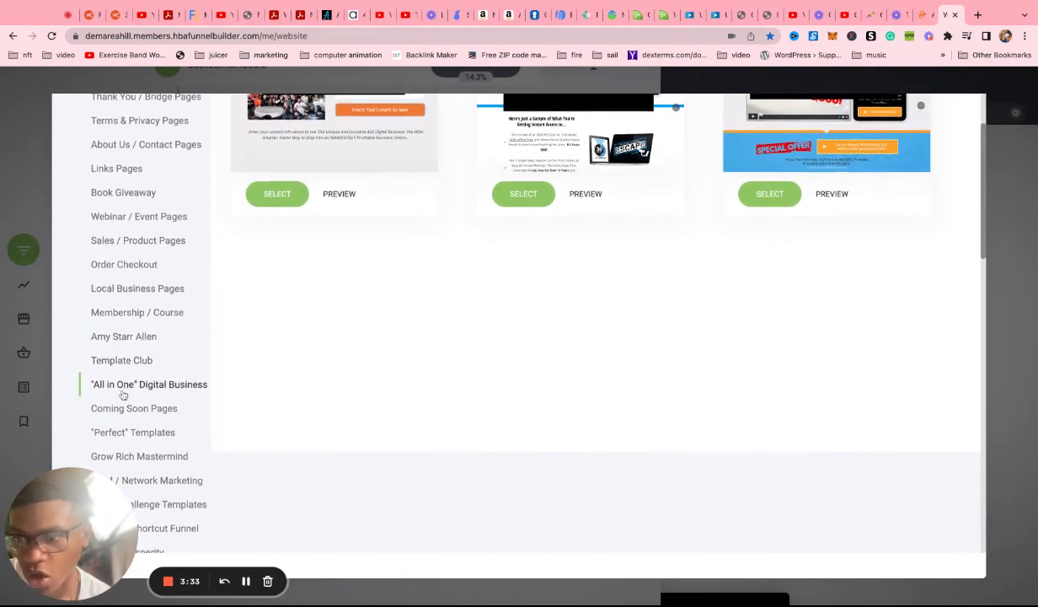
scroll(484, 358, up, 2)
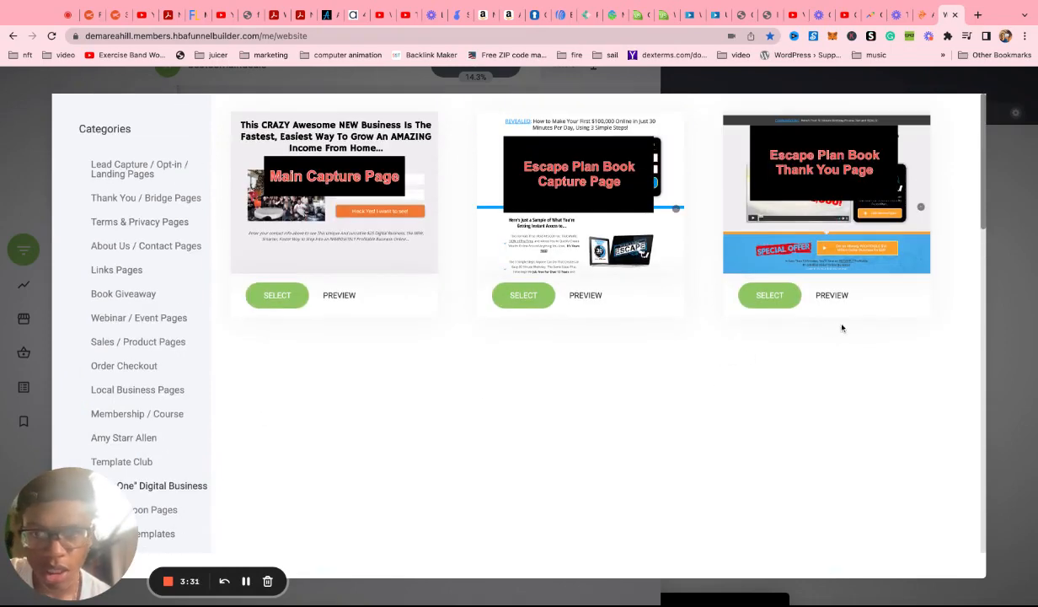
Preview the Escape Plan Book Thank You Page template in its desktop layout, from header to footer
click(817, 302)
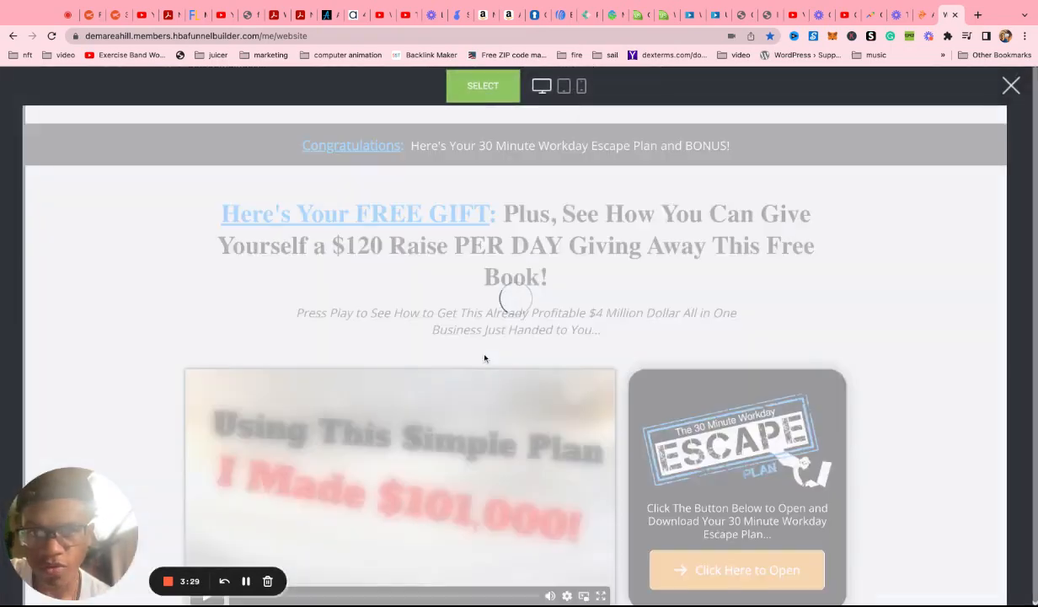
scroll(477, 398, down, 1)
scroll(476, 398, down, 5)
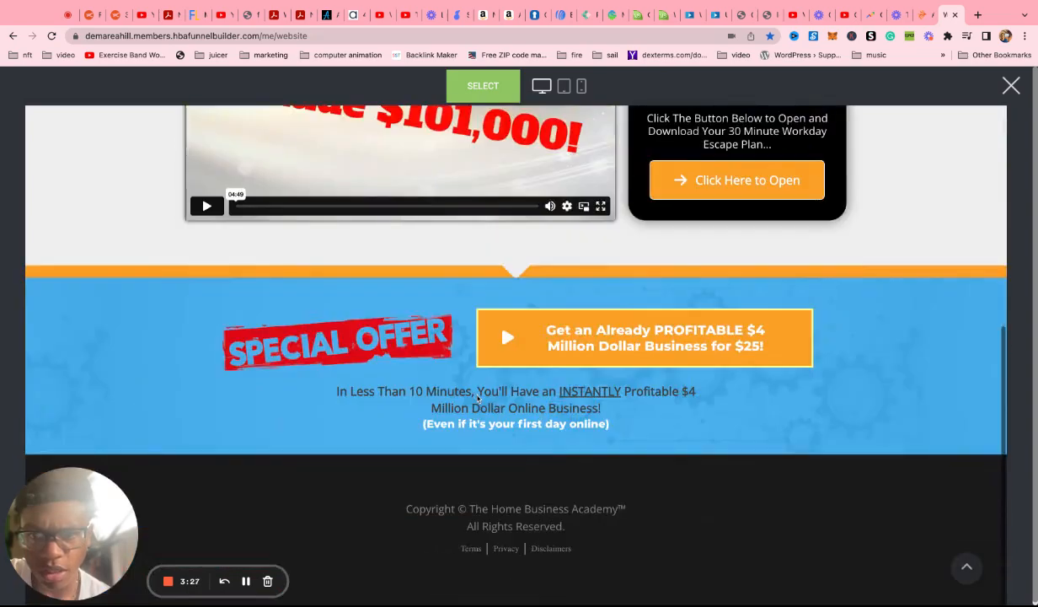
scroll(482, 310, up, 8)
Check the thank you page template in its mobile layout and leave the preview
click(581, 86)
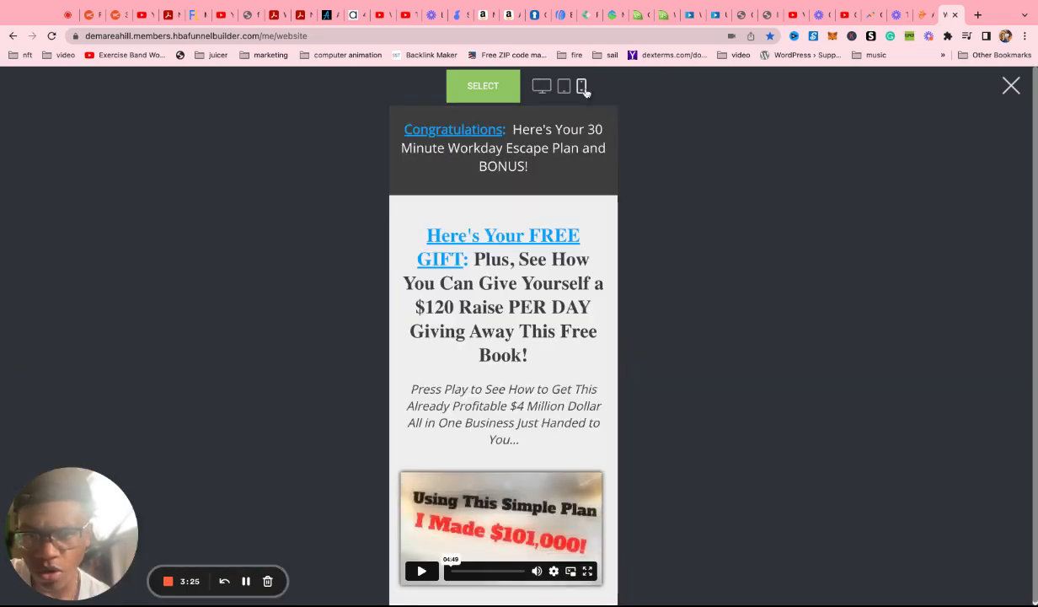
scroll(506, 363, down, 1)
scroll(507, 363, down, 6)
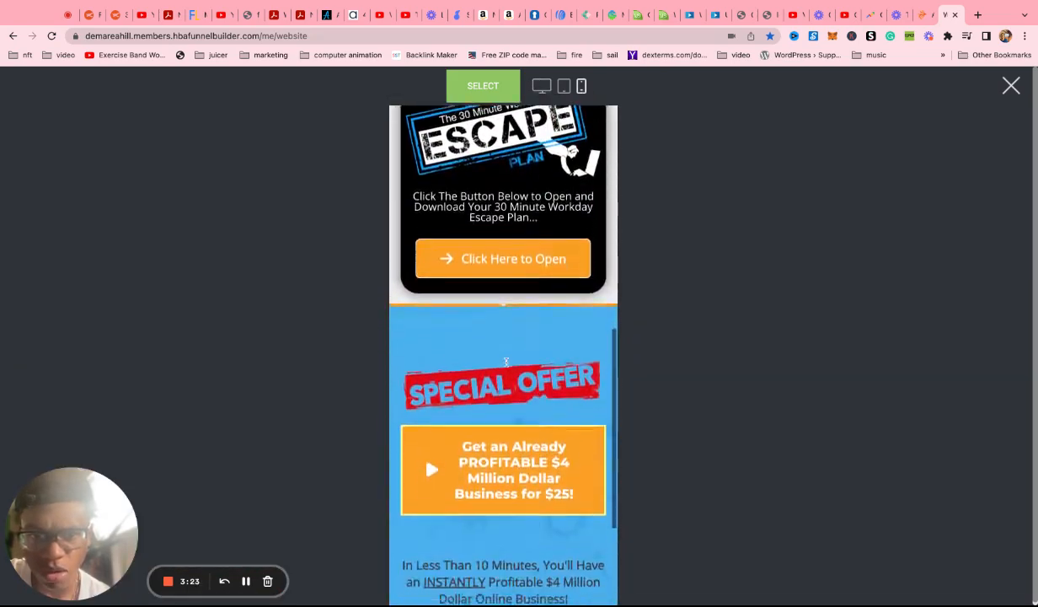
scroll(506, 362, up, 2)
scroll(506, 363, down, 4)
scroll(408, 249, up, 10)
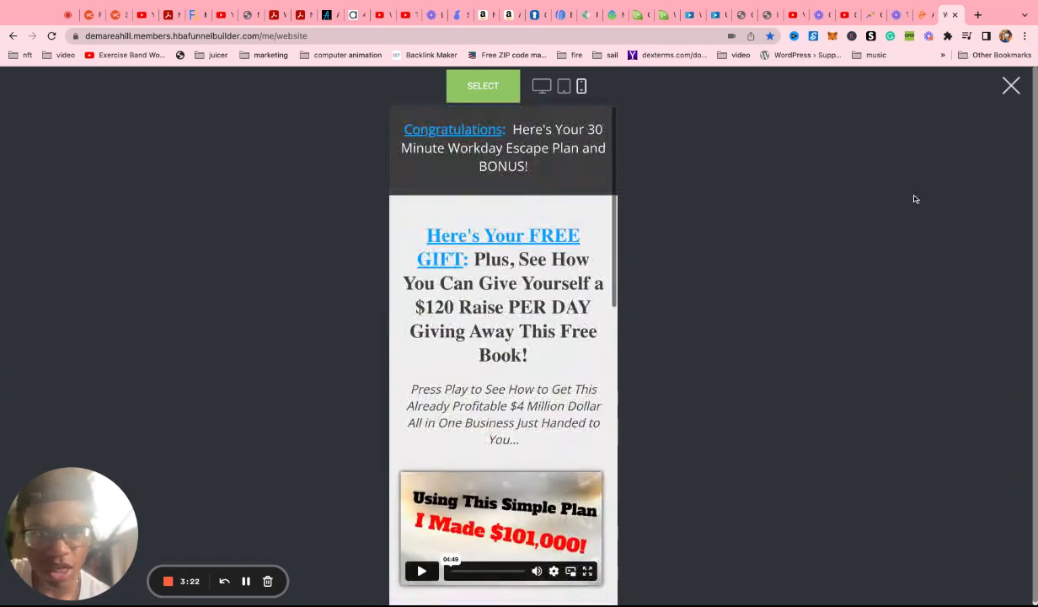
click(1011, 85)
Add a page from the Escape Plan Book Thank You Page template, named "$20 weekly" with the URL 20-weekly
click(750, 300)
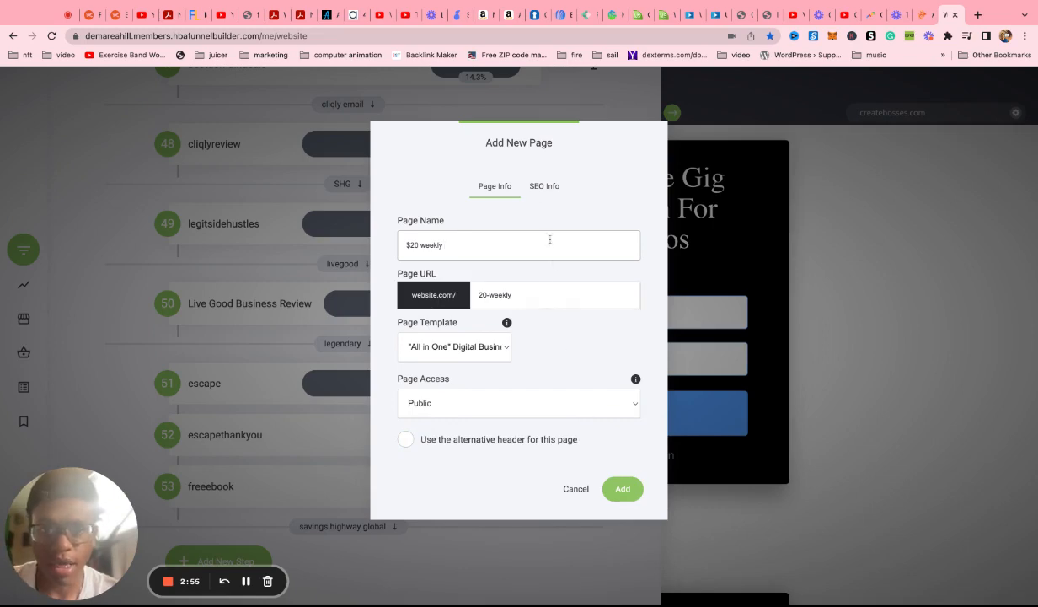
click(537, 189)
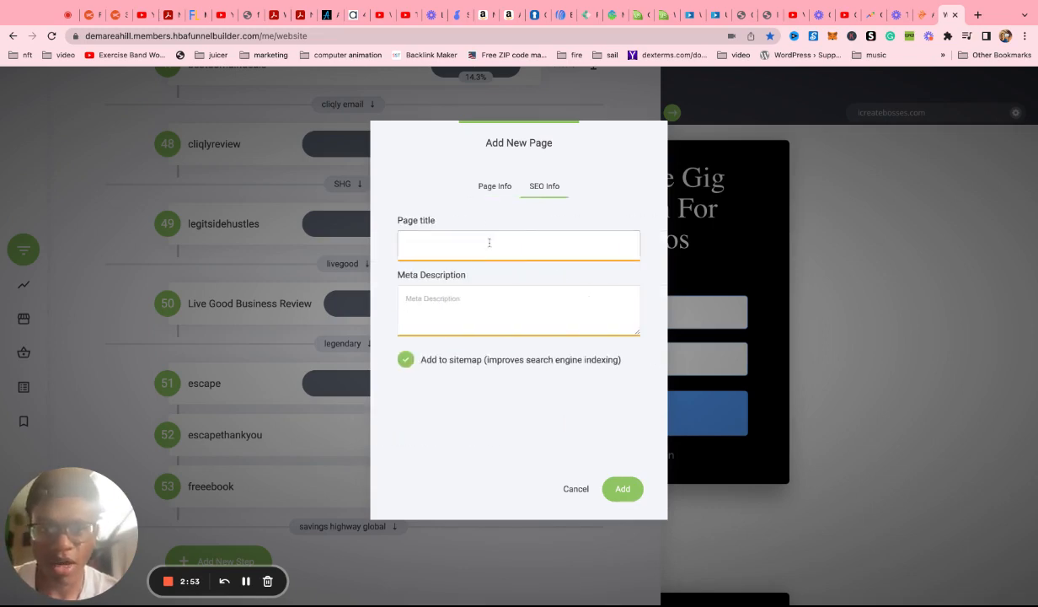
click(625, 491)
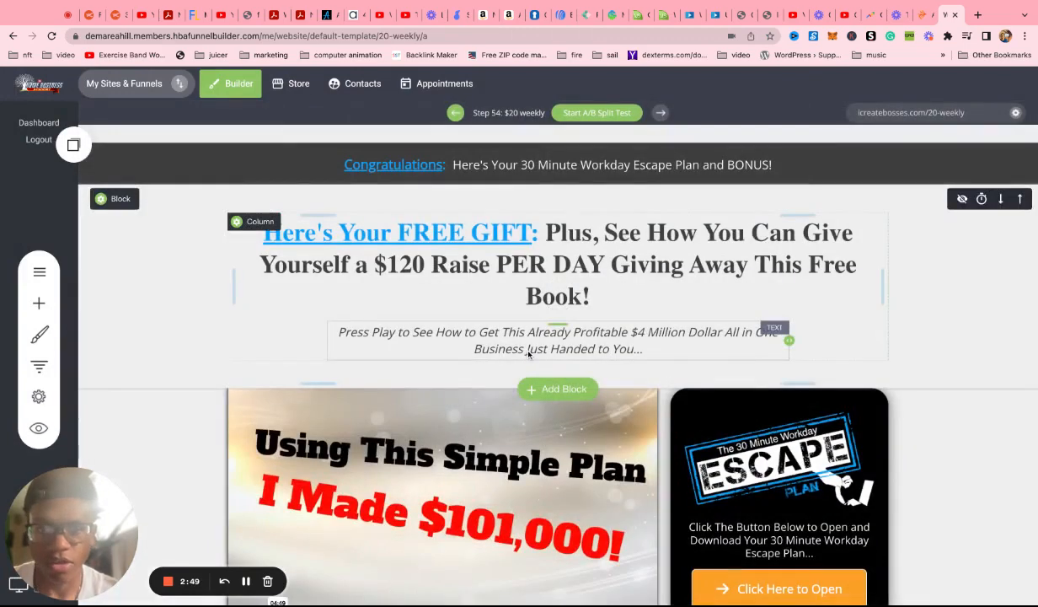
Check the template's video block, switch to the bunny.net dashboard and review the account's Billing Overview
scroll(546, 485, down, 2)
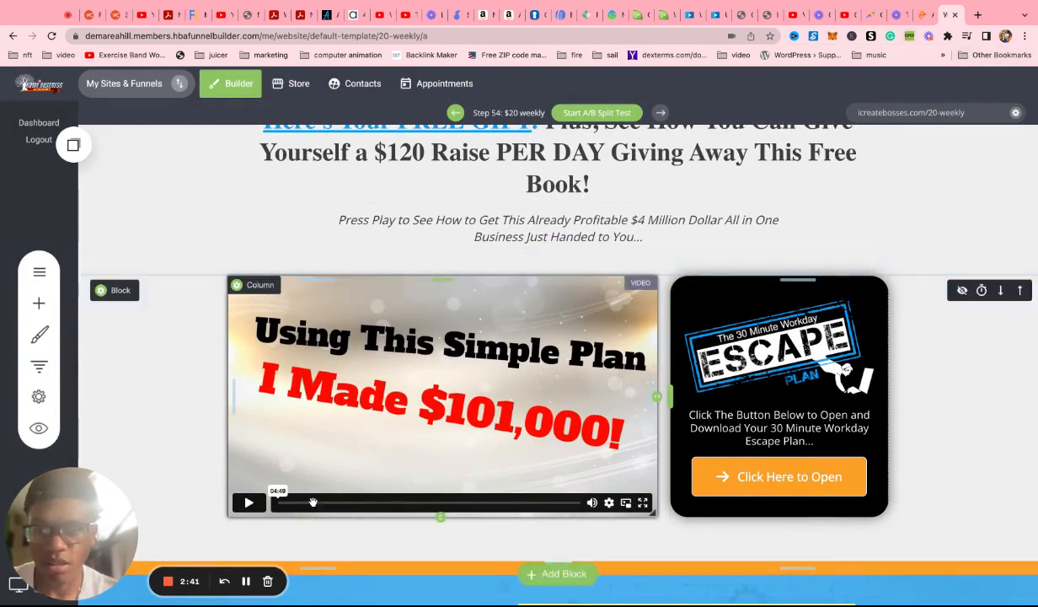
click(922, 14)
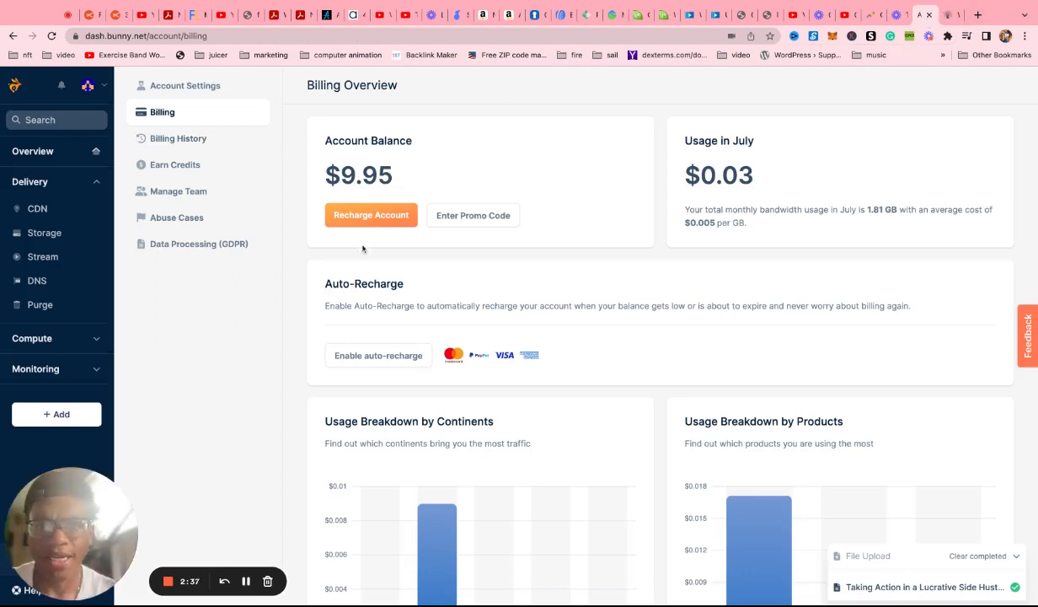
scroll(294, 295, down, 1)
scroll(294, 297, up, 1)
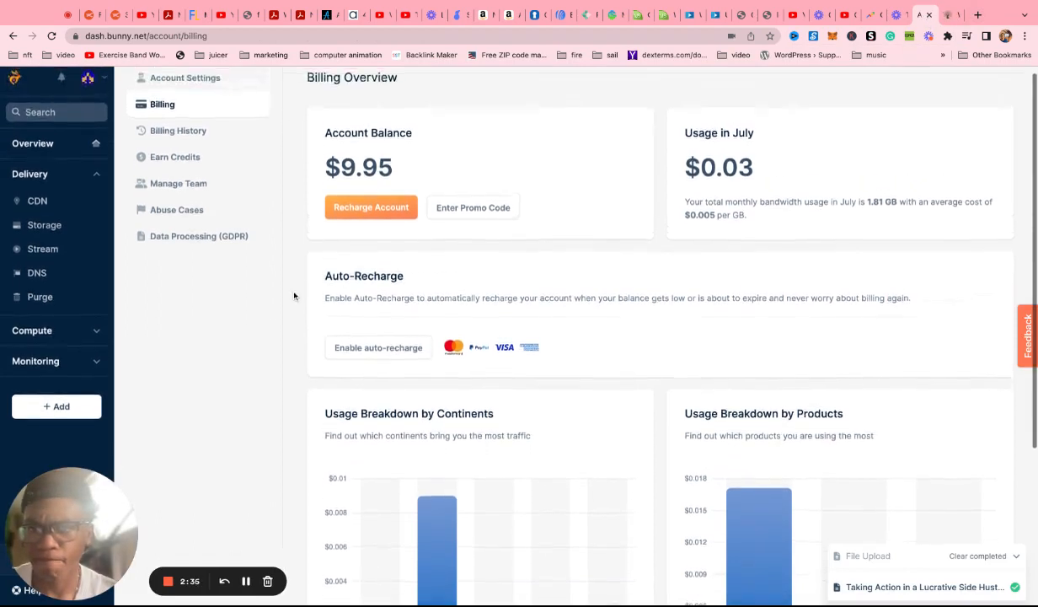
scroll(294, 296, down, 1)
scroll(291, 290, down, 1)
scroll(291, 291, up, 1)
scroll(291, 291, down, 1)
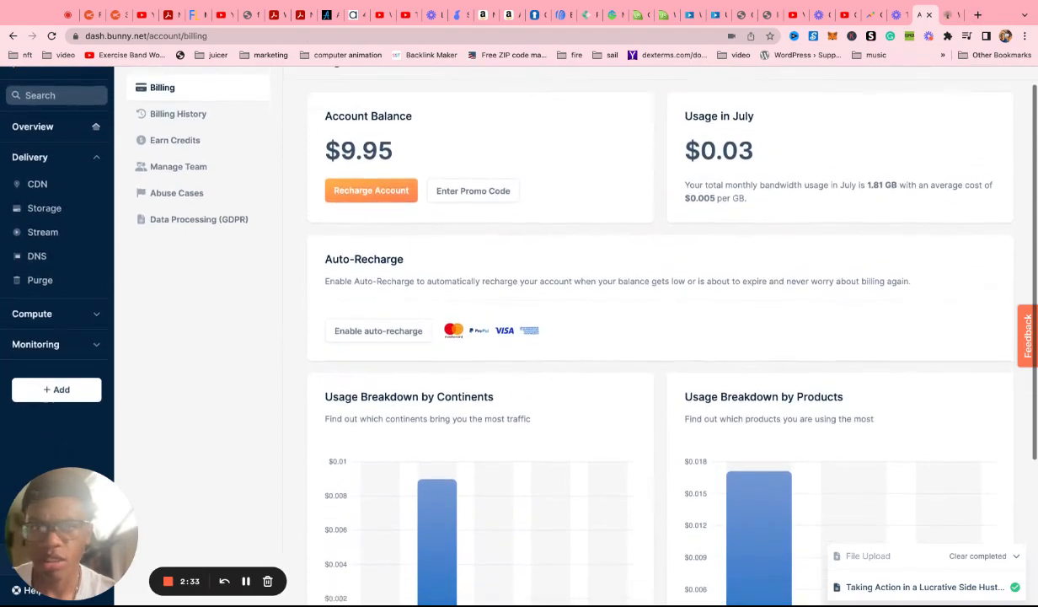
Open the "Taking Action in a Lucrative Side Hustle" video from the "videos" library in bunny.net Stream
click(19, 215)
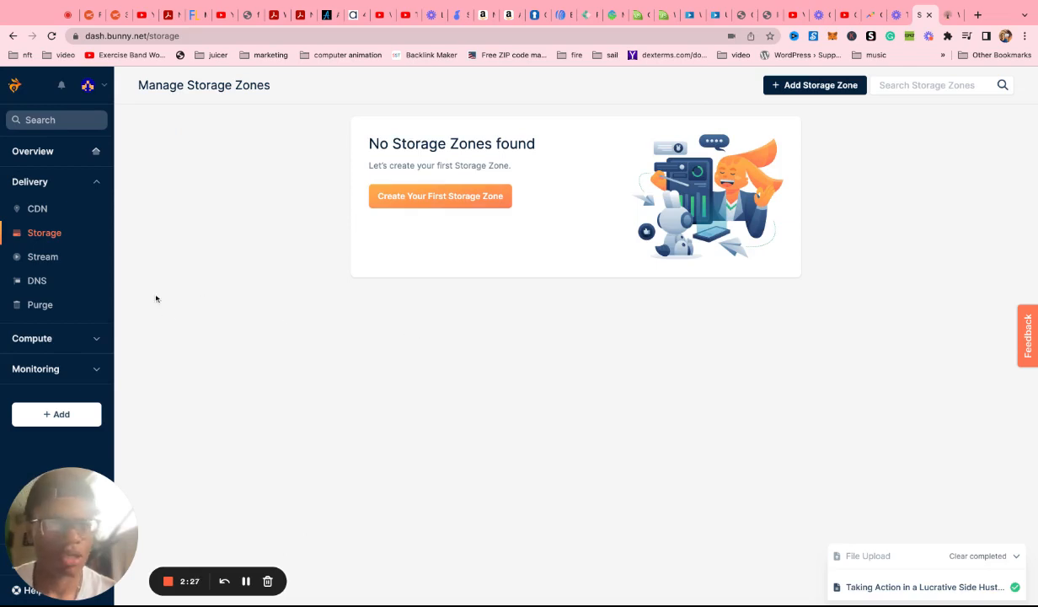
click(27, 257)
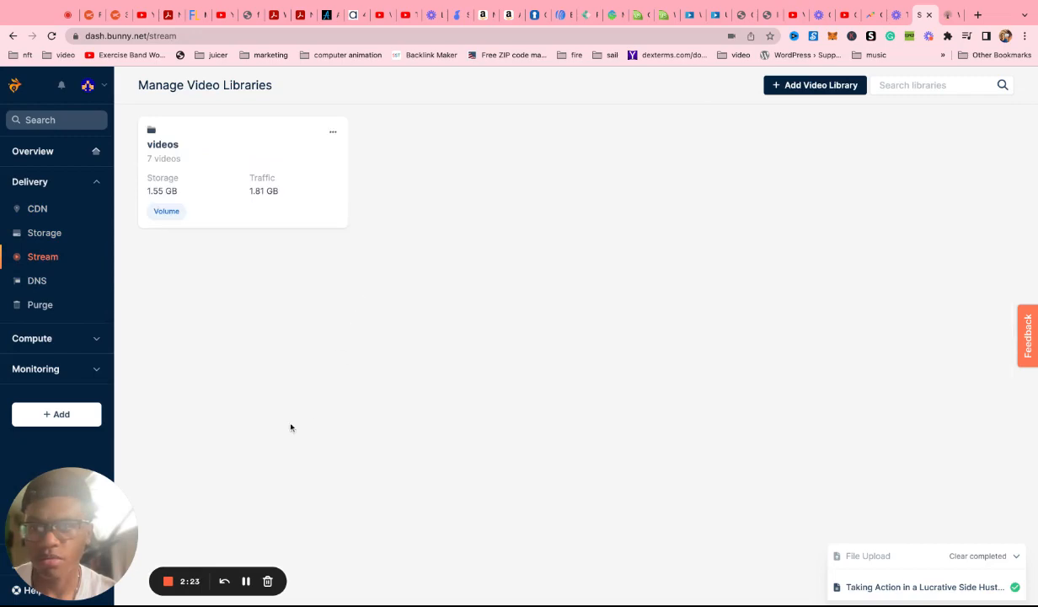
click(217, 175)
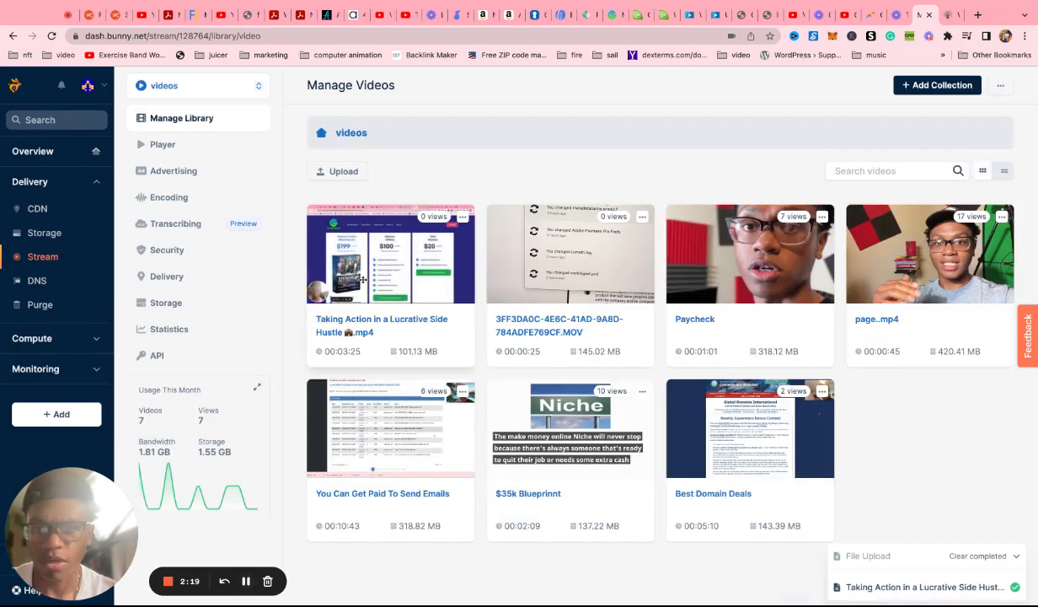
click(341, 295)
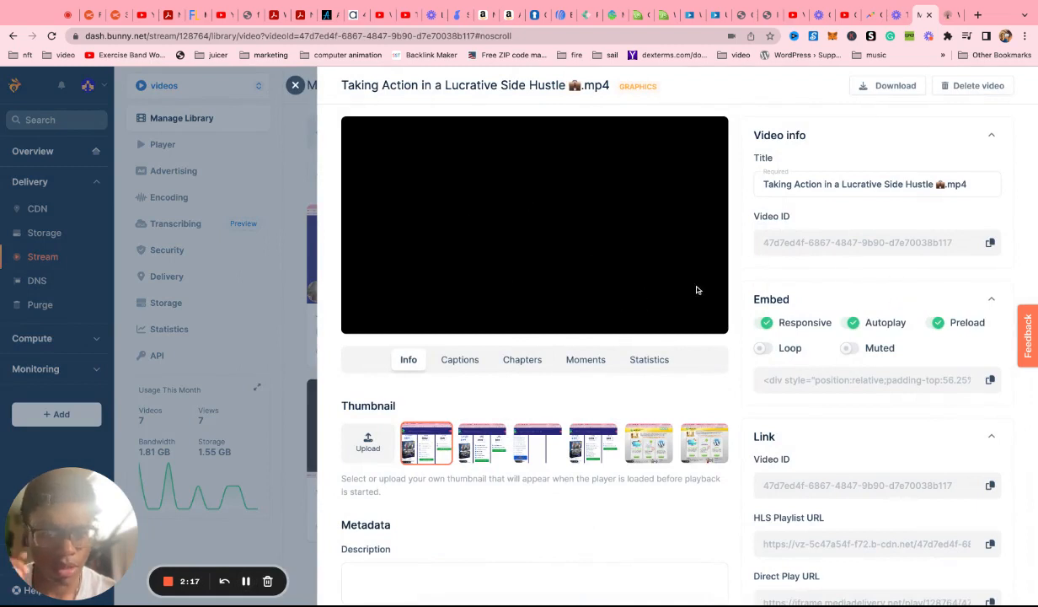
Turn off Autoplay for the video's embed and copy its embed player code
click(851, 325)
scroll(859, 396, down, 2)
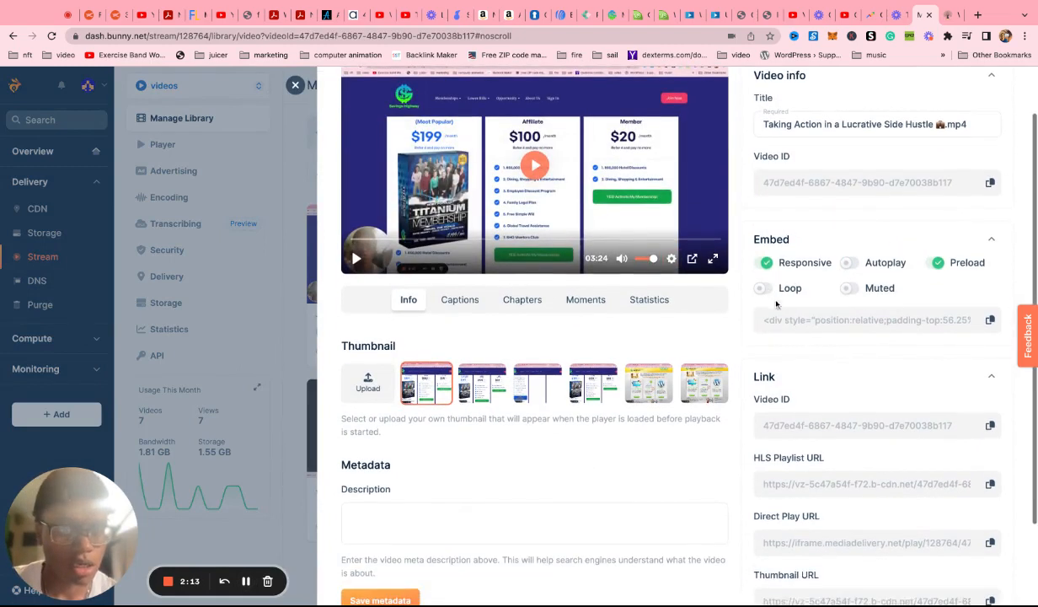
scroll(799, 398, down, 3)
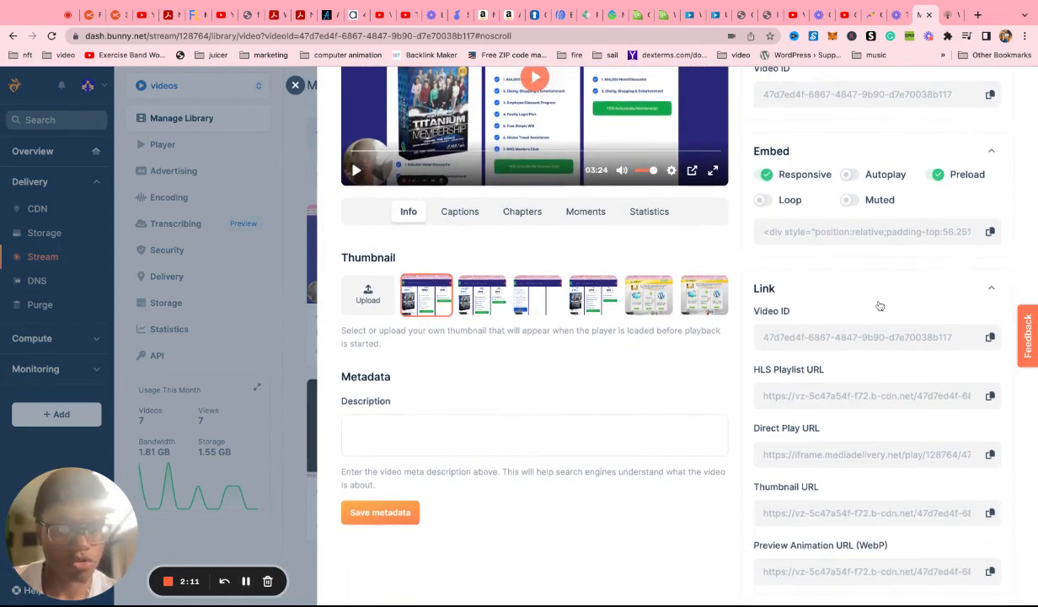
scroll(879, 306, up, 2)
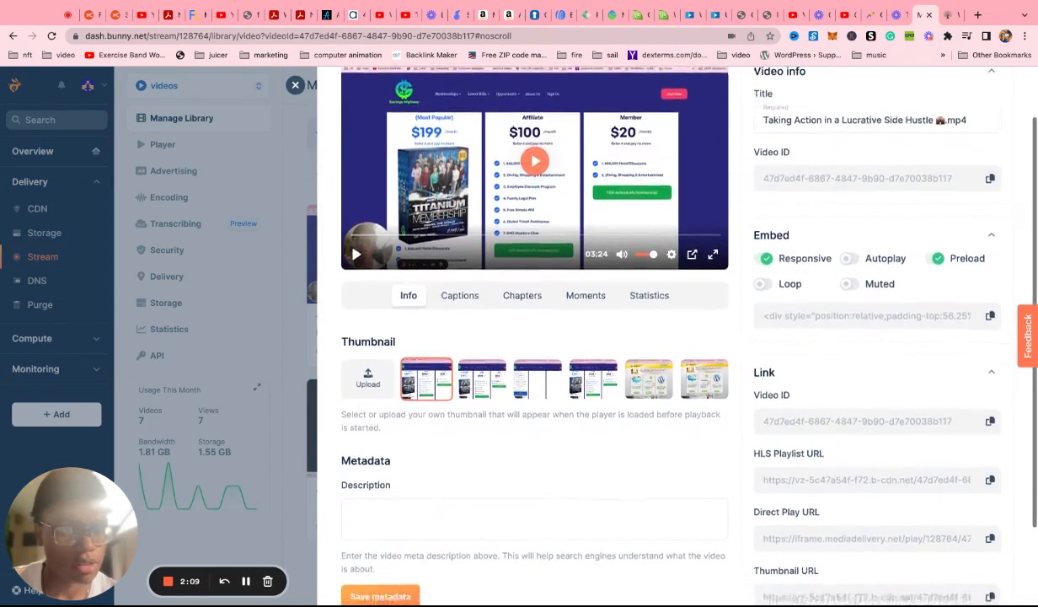
scroll(887, 393, down, 1)
scroll(931, 399, down, 1)
scroll(923, 413, up, 1)
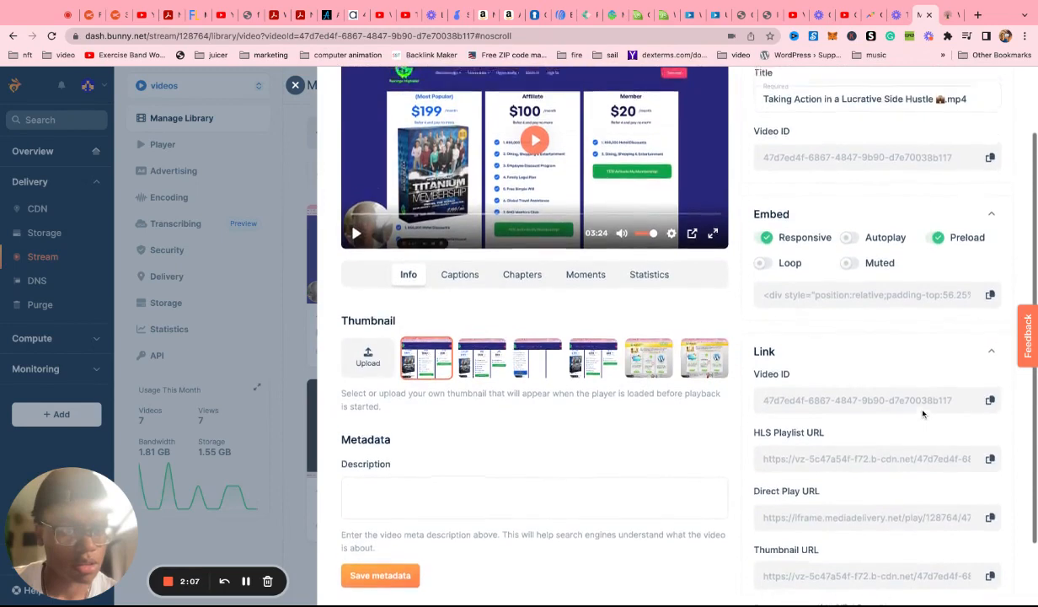
scroll(923, 413, up, 3)
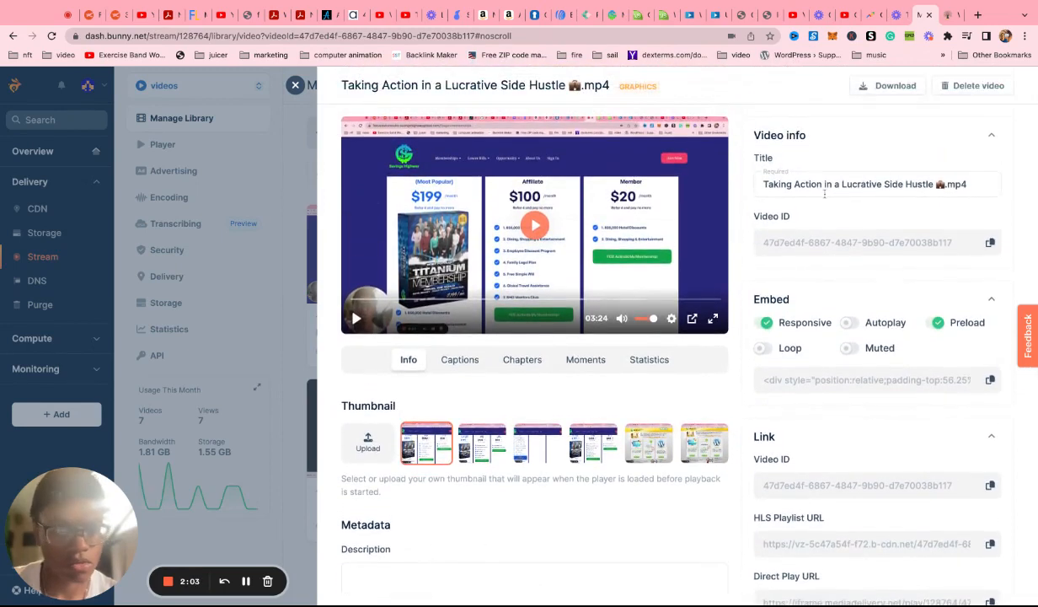
scroll(838, 207, down, 1)
scroll(853, 223, up, 1)
scroll(863, 253, down, 3)
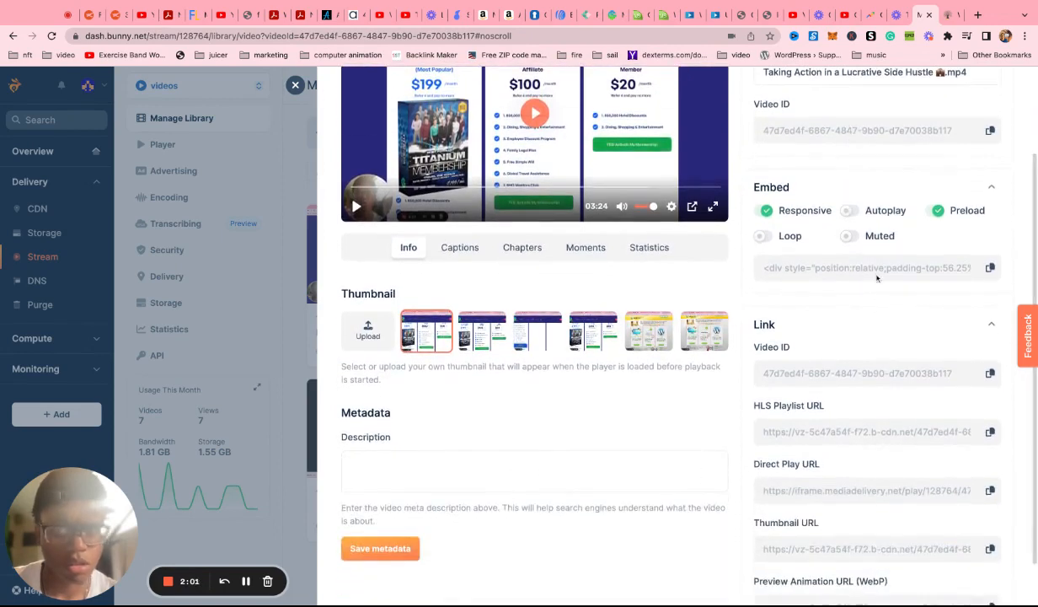
scroll(984, 278, down, 1)
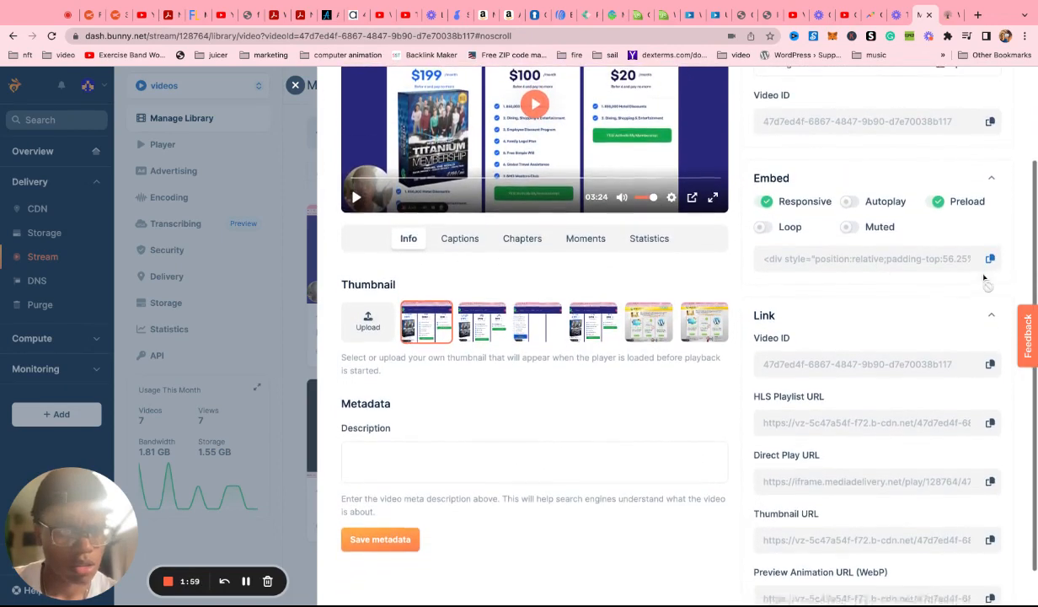
click(990, 258)
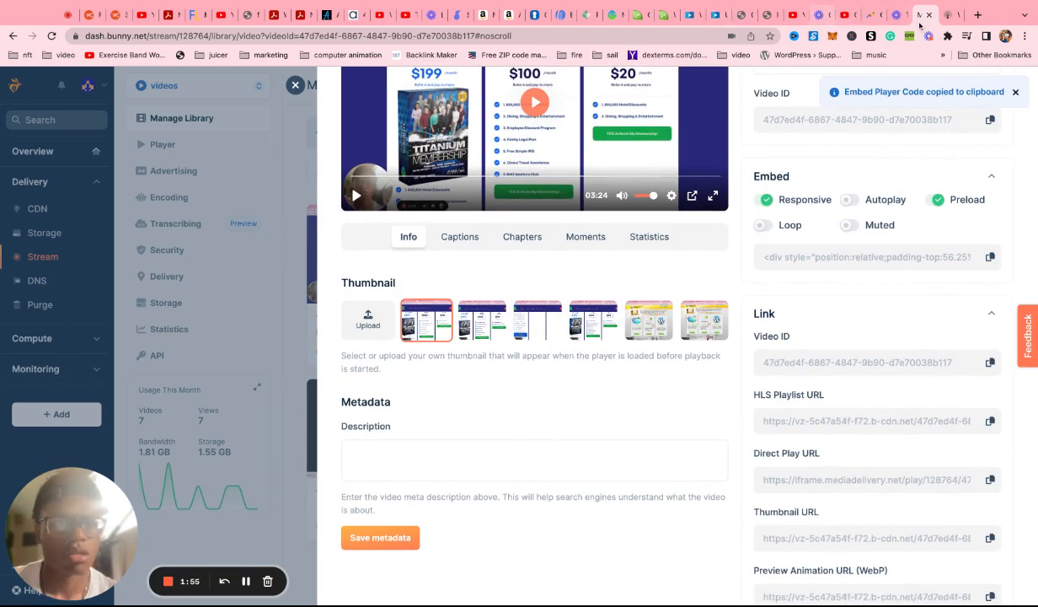
Switch back to the funnel builder and replace the template video's source with the copied bunny.net embed code
click(944, 15)
click(319, 388)
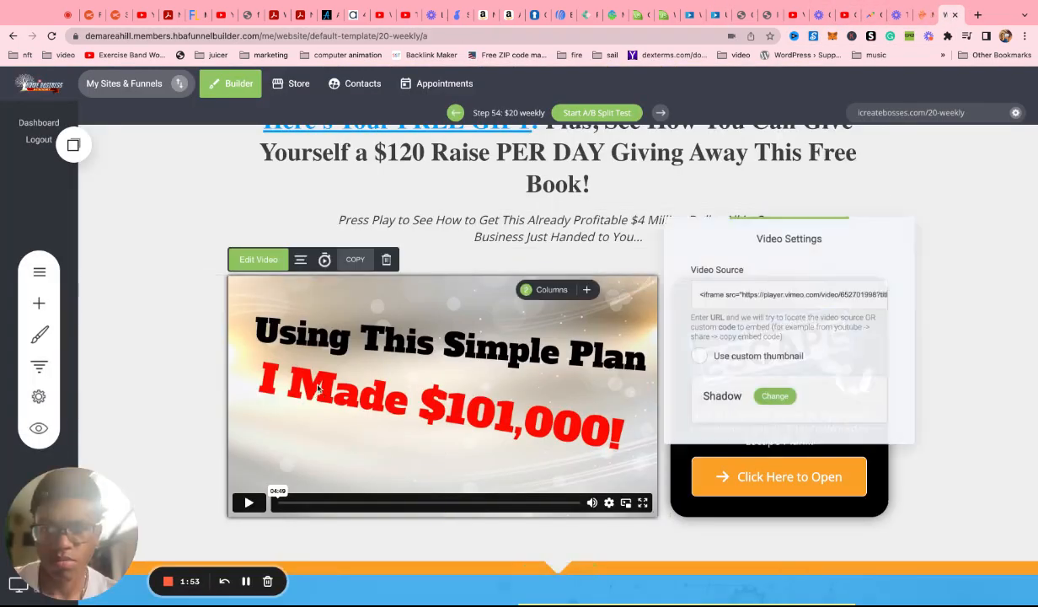
click(742, 297)
key(ctrl+a)
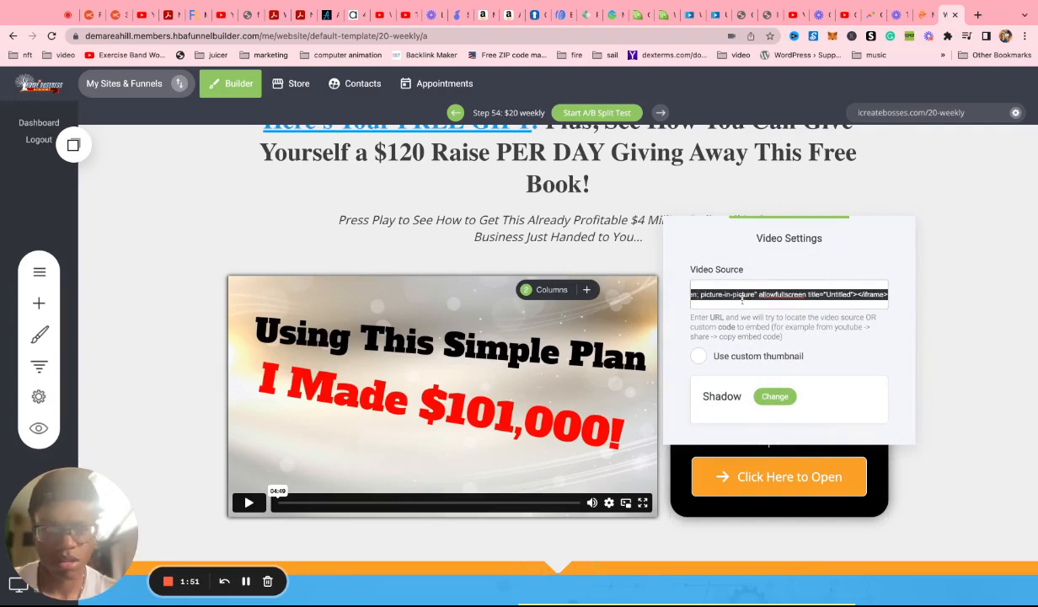
key(BackSpace)
key(ctrl+v)
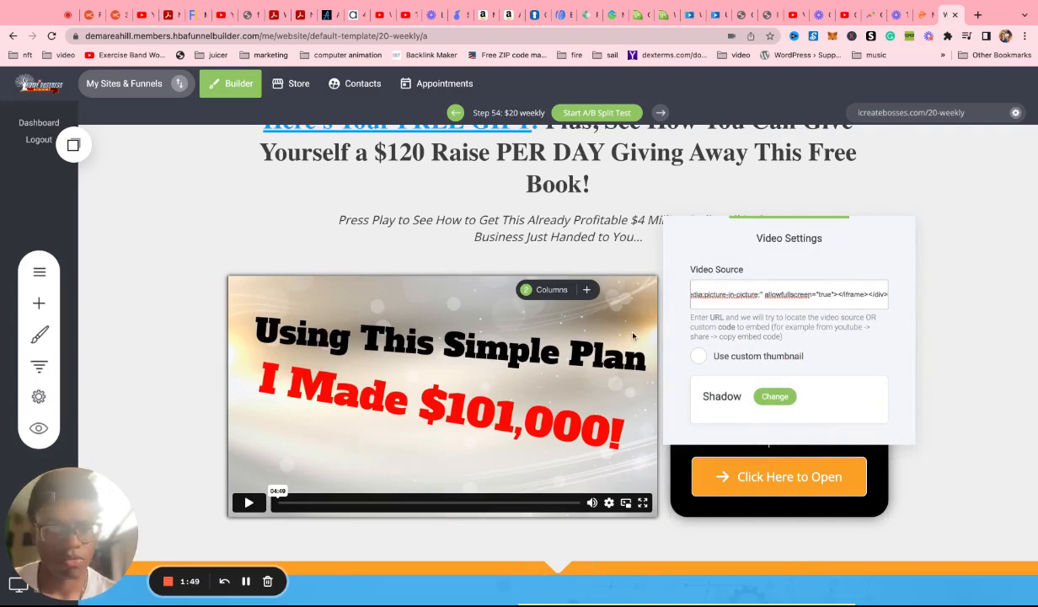
click(959, 325)
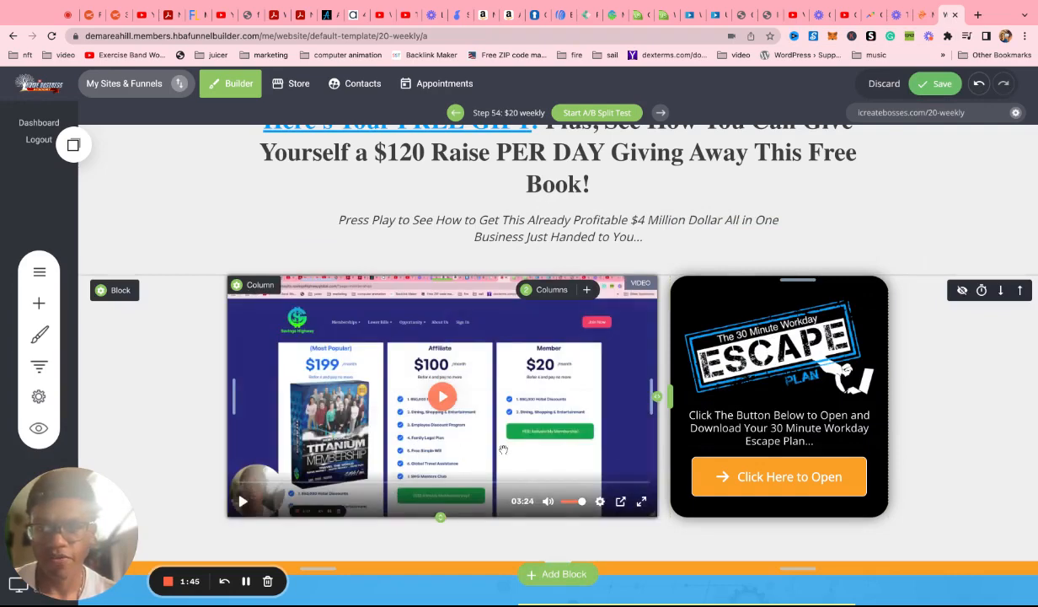
scroll(503, 451, down, 1)
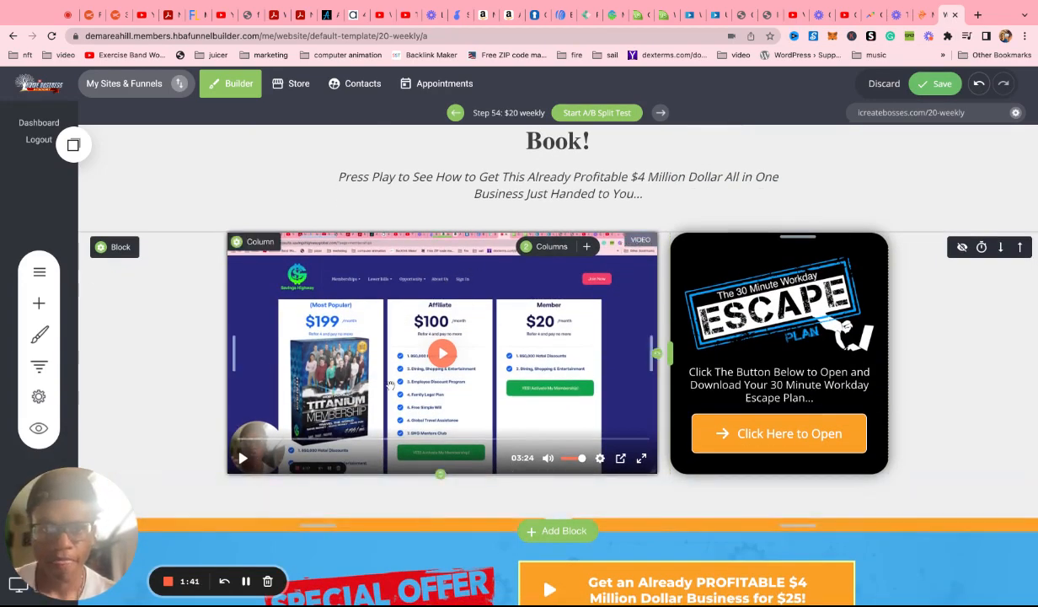
Link the word "Congratulations:" in the header bar to the external Savings Highway Global memberships page, opening in the same tab
scroll(400, 394, up, 4)
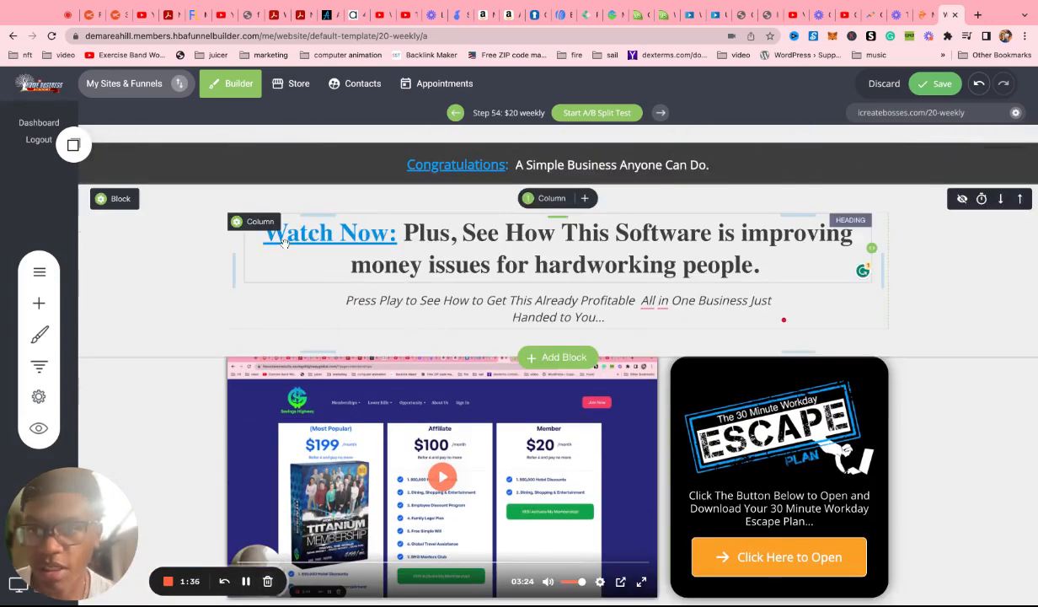
click(463, 169)
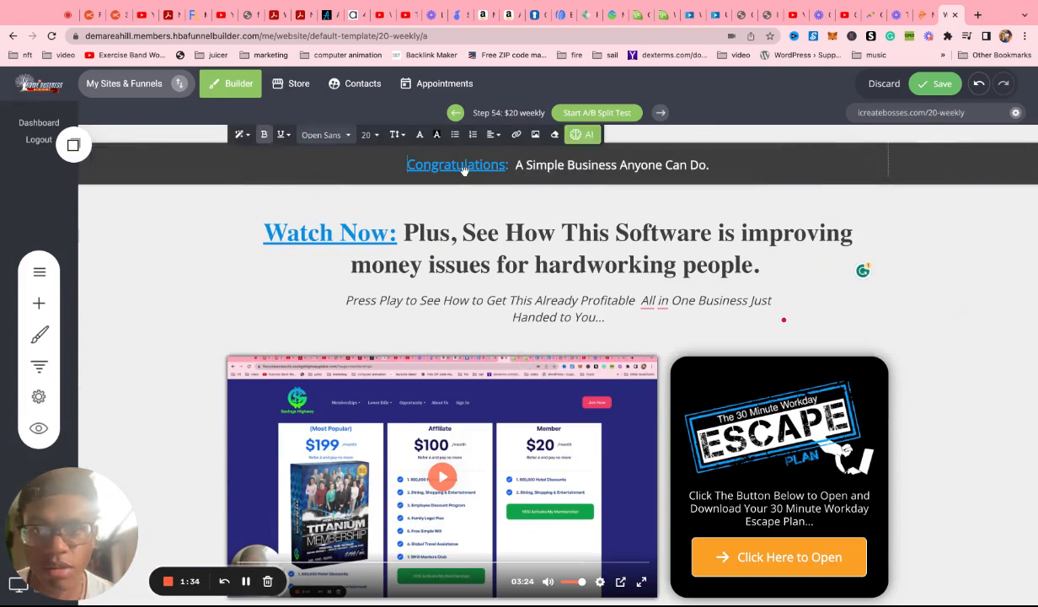
key(shift+Right)
key(shift+Right)
key(shift+Right)
key(shift+Right)
key(shift+Right)
key(shift+Right)
key(shift+Right)
key(shift+Right)
key(shift+Right)
key(shift+Right)
key(shift+Right)
key(shift+Right)
key(shift+Right)
key(shift+Right)
key(shift+Right)
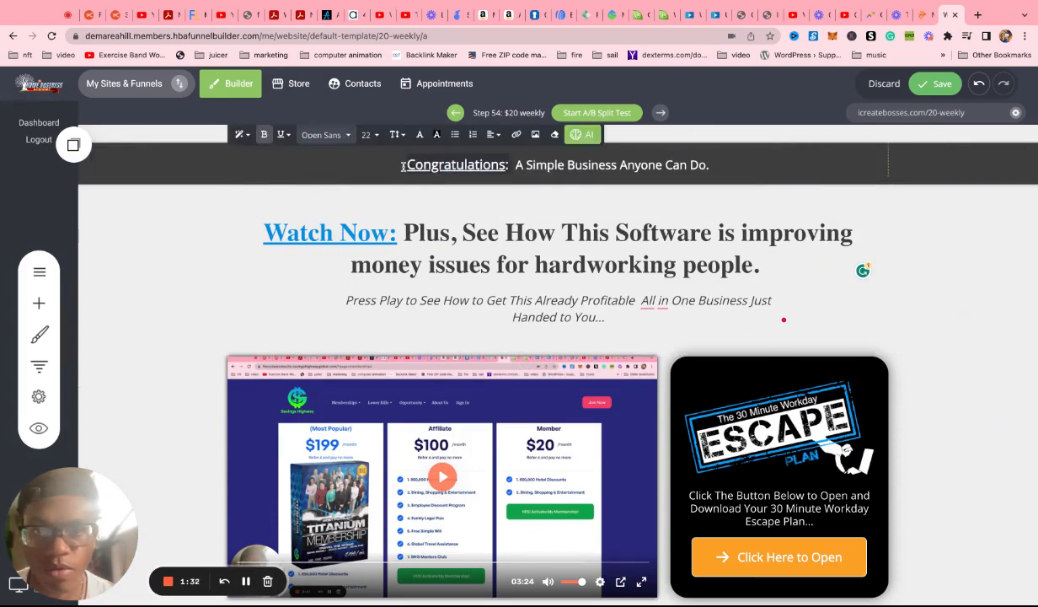
click(516, 134)
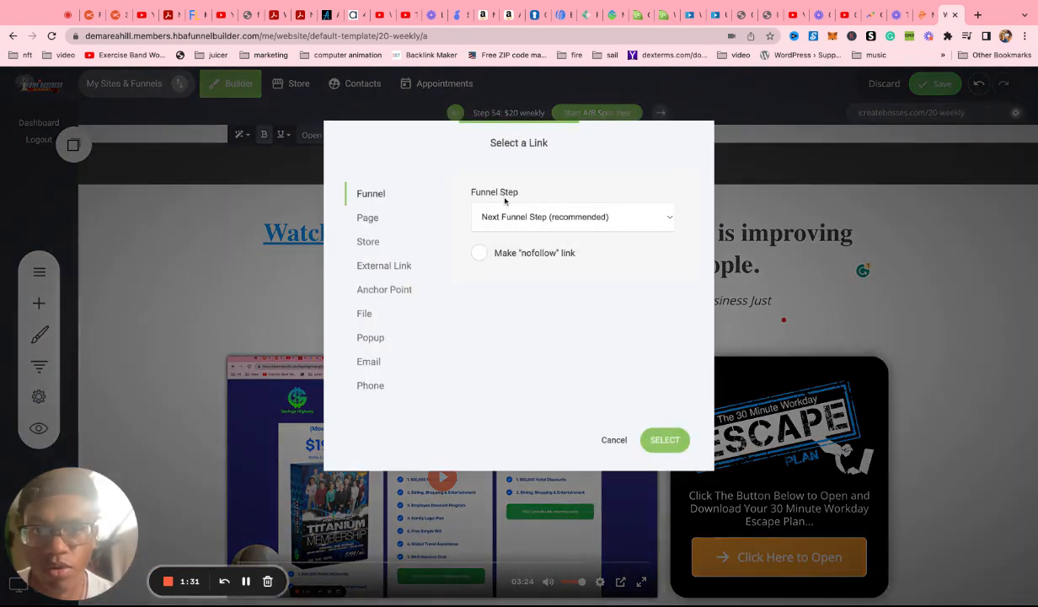
click(383, 267)
key(super+v)
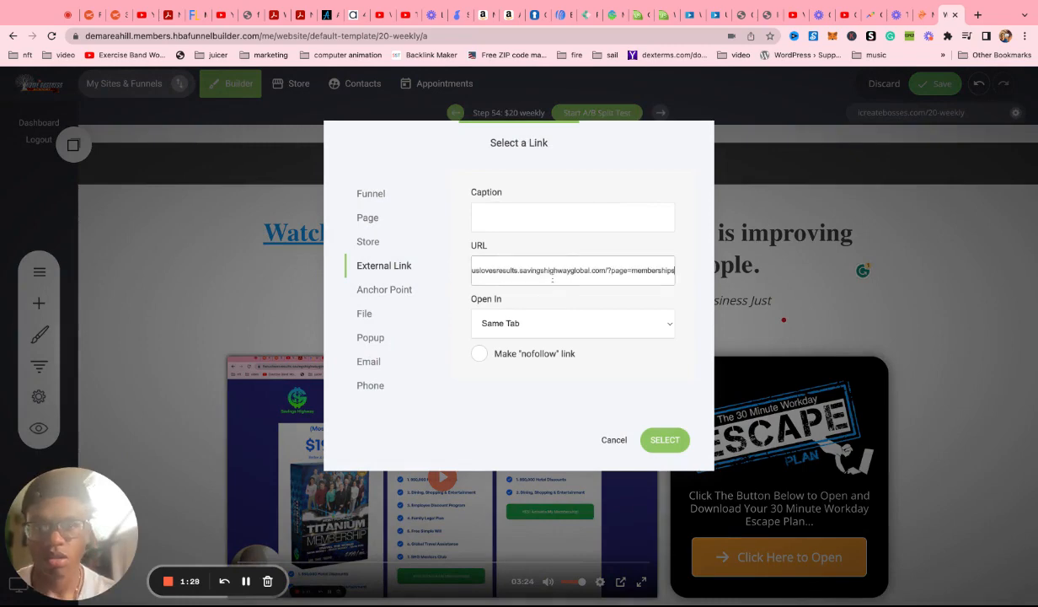
click(650, 450)
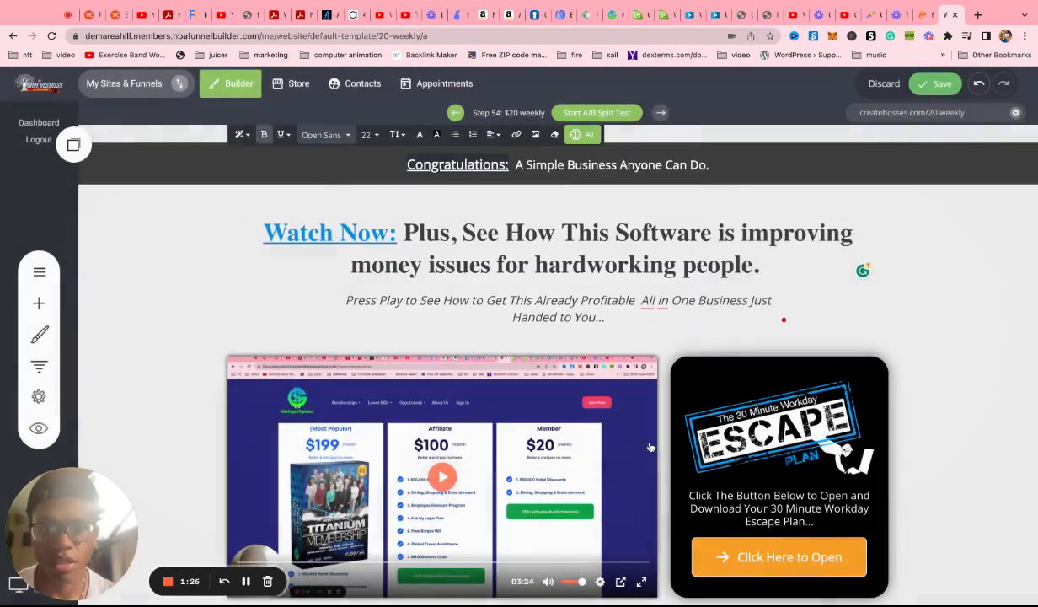
click(414, 180)
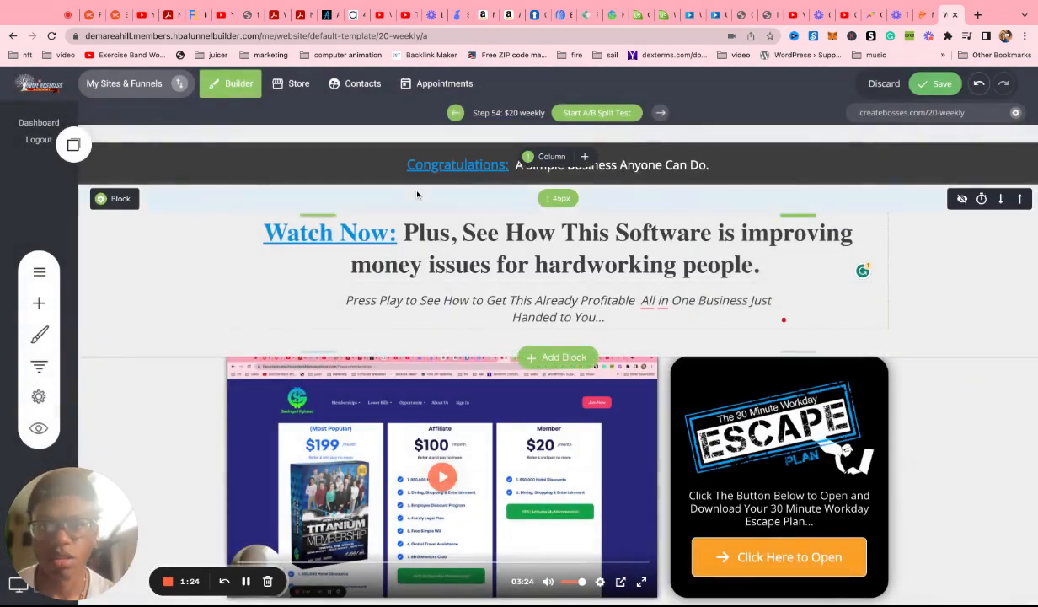
Try to change the text colour of the linked "Congratulations:" to red DE0000
double_click(409, 167)
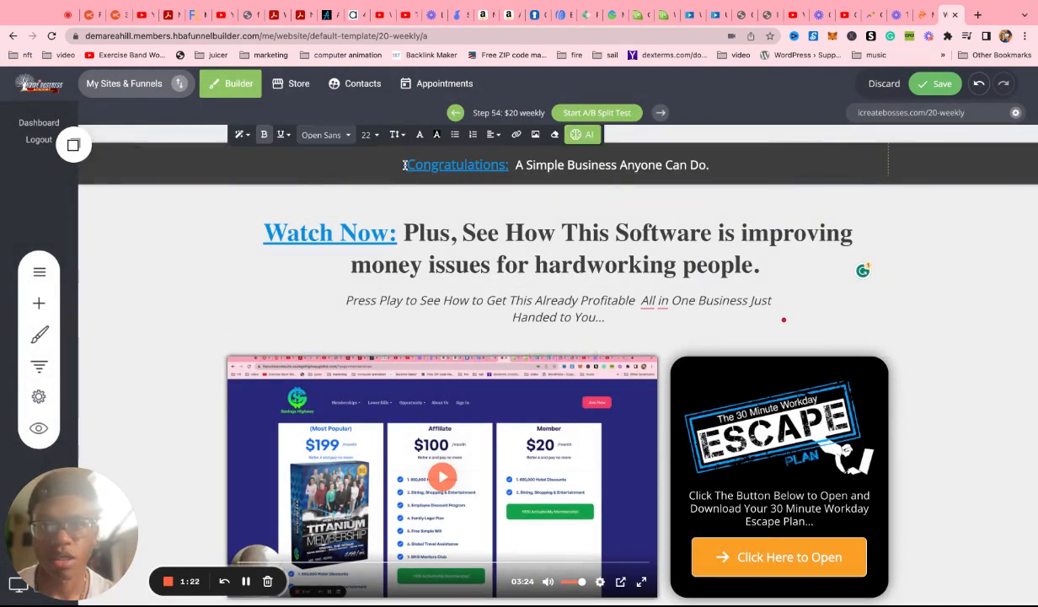
drag(405, 165, 483, 165)
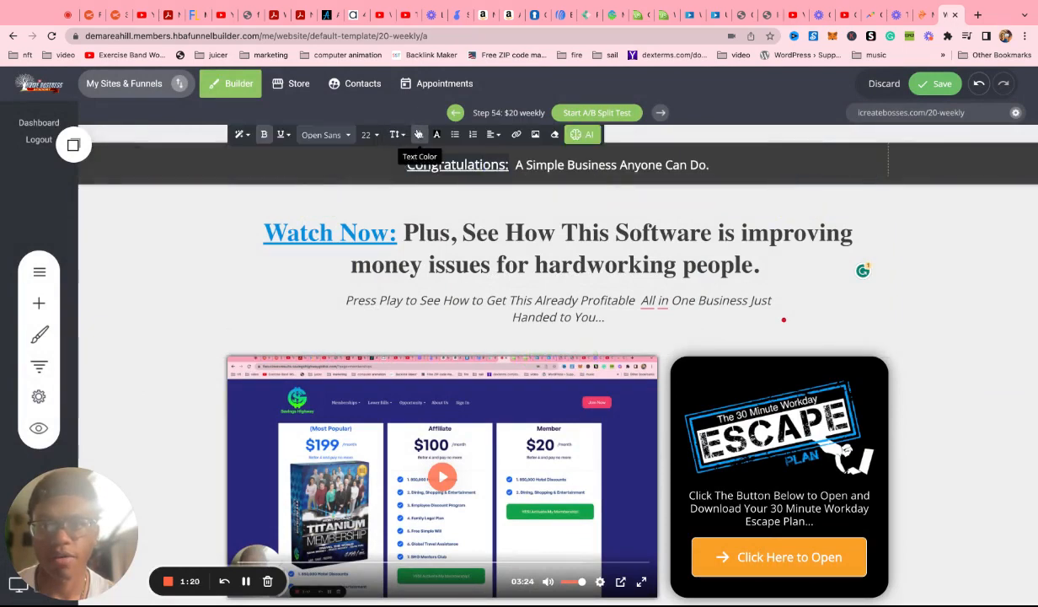
click(420, 135)
drag(564, 153, 556, 114)
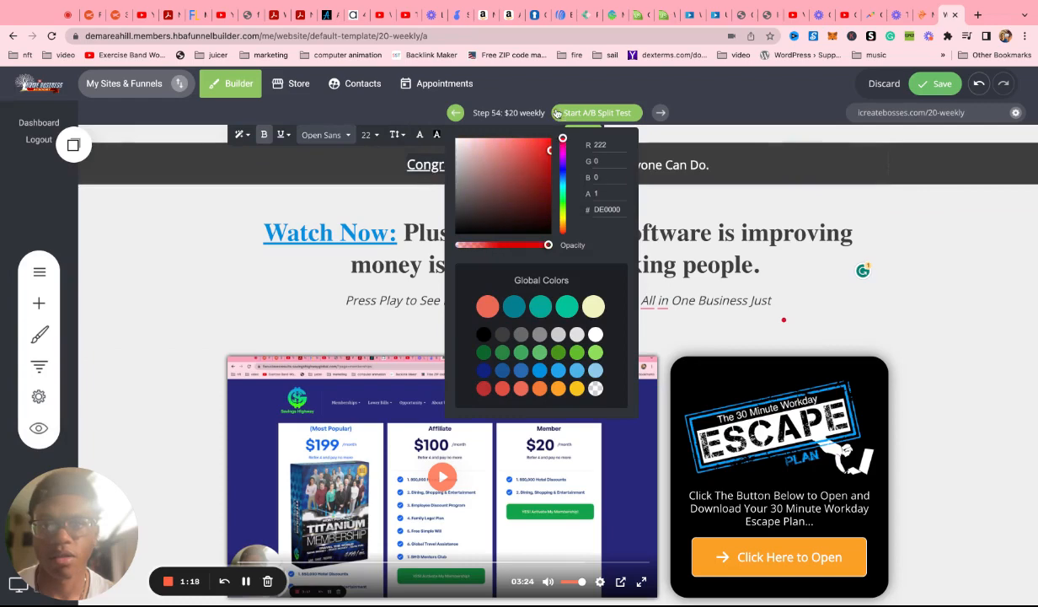
click(969, 283)
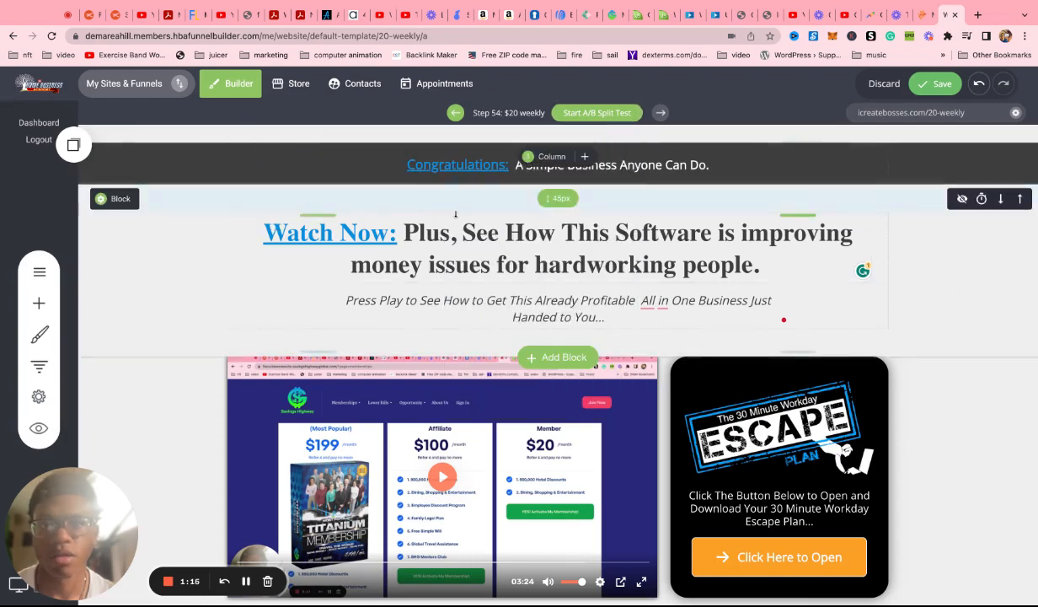
Try to change the text colour of the linked "Congratulations:" in the header bar to pure red FF0000
click(428, 166)
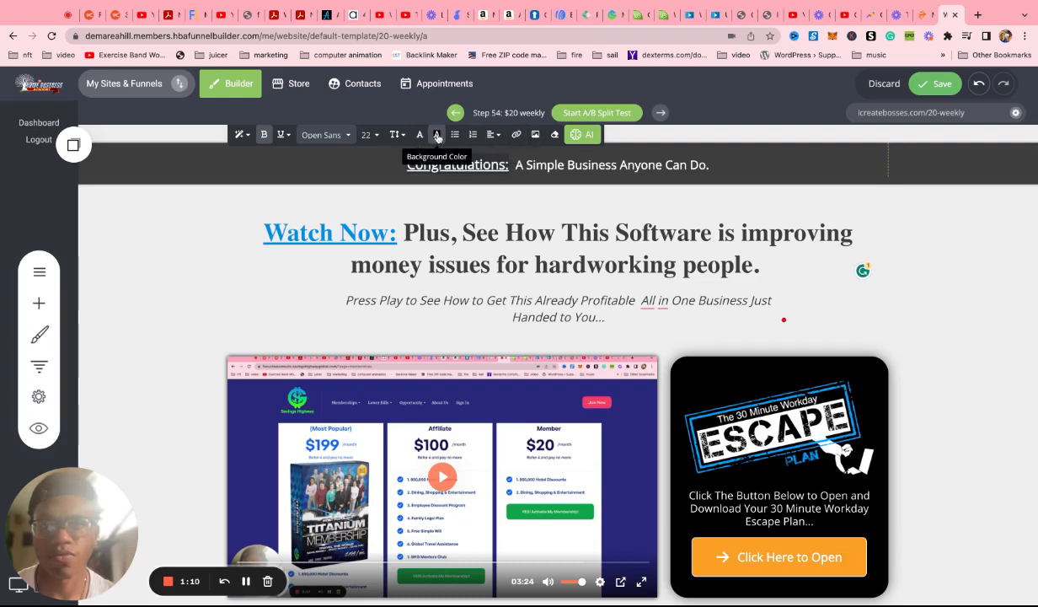
click(419, 134)
click(563, 157)
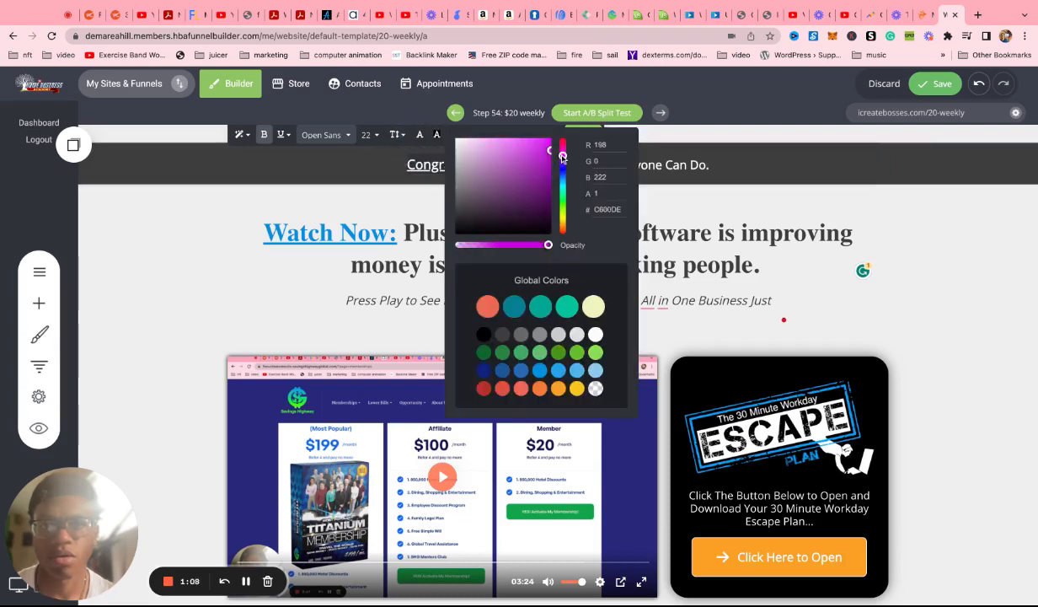
drag(563, 157, 562, 138)
click(592, 229)
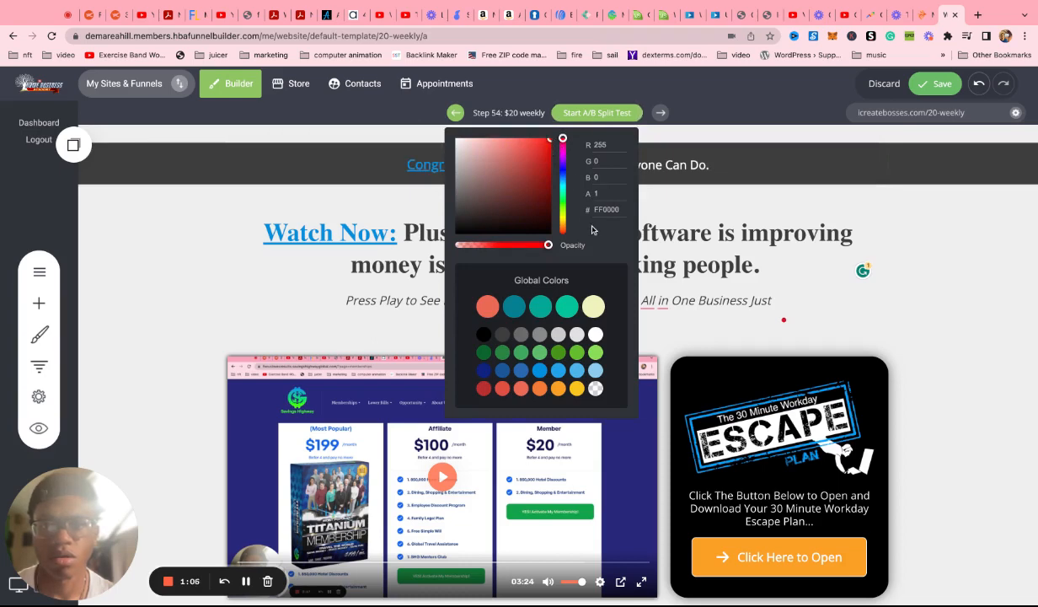
click(414, 243)
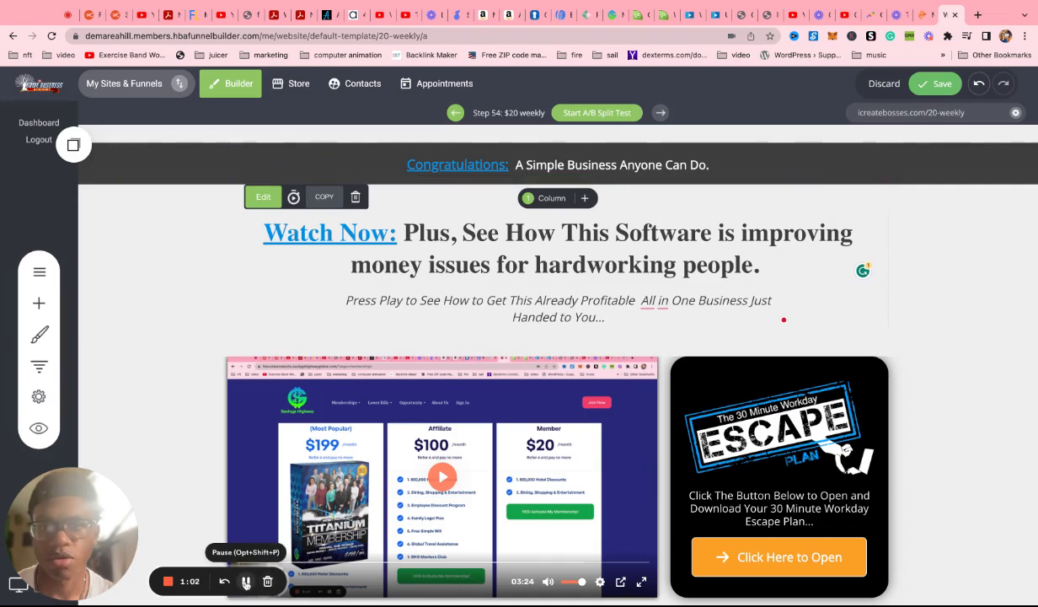
Replace the Escape Plan graphic in the black box with the cut-out photo of the pointing man from the Images folder
scroll(126, 379, down, 2)
click(39, 302)
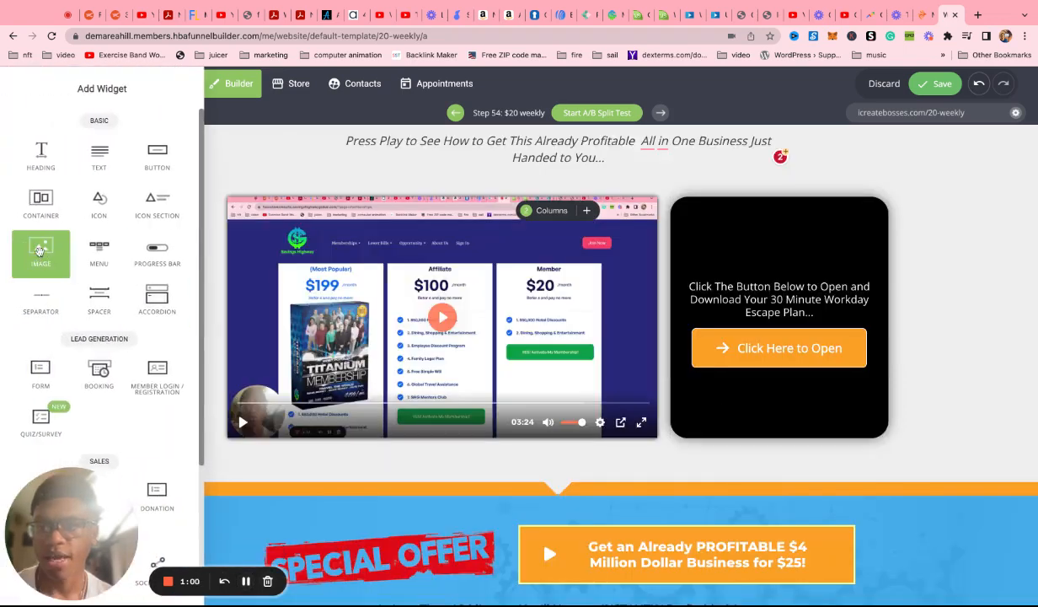
drag(40, 251, 777, 236)
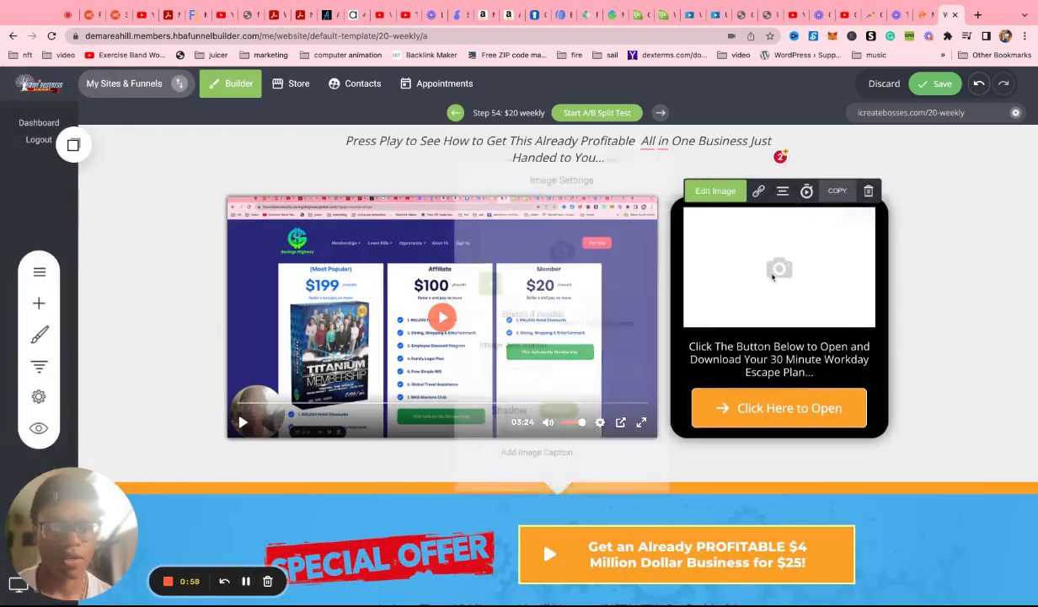
click(522, 259)
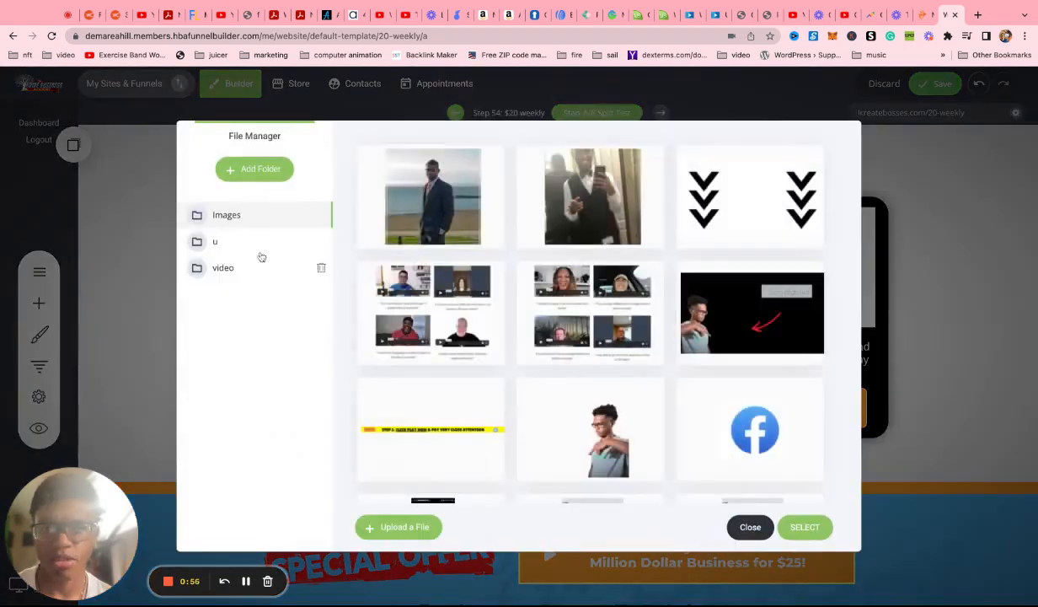
scroll(531, 348, down, 1)
scroll(531, 348, down, 1)
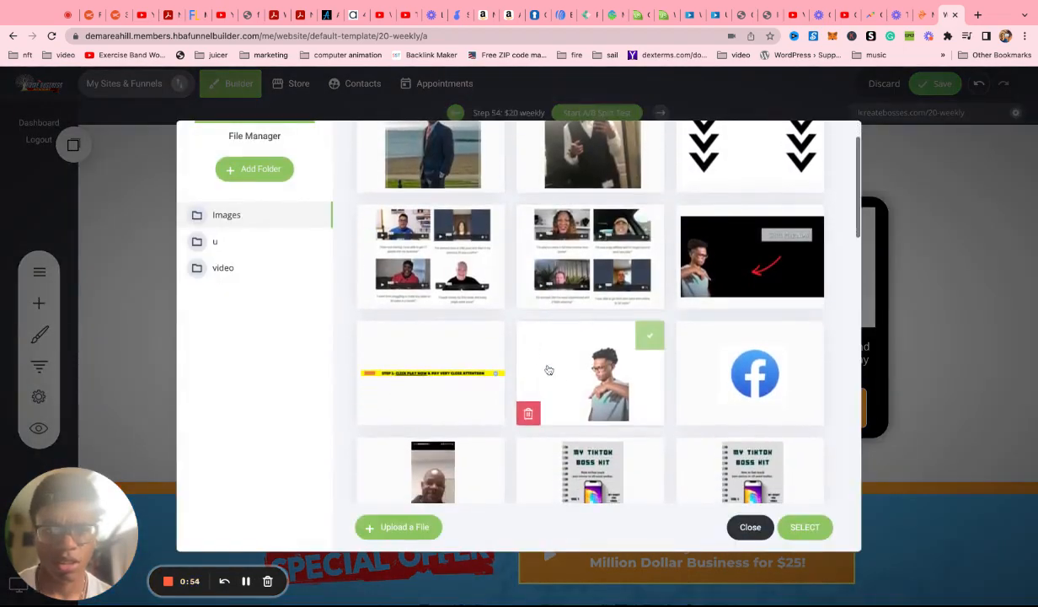
double_click(579, 377)
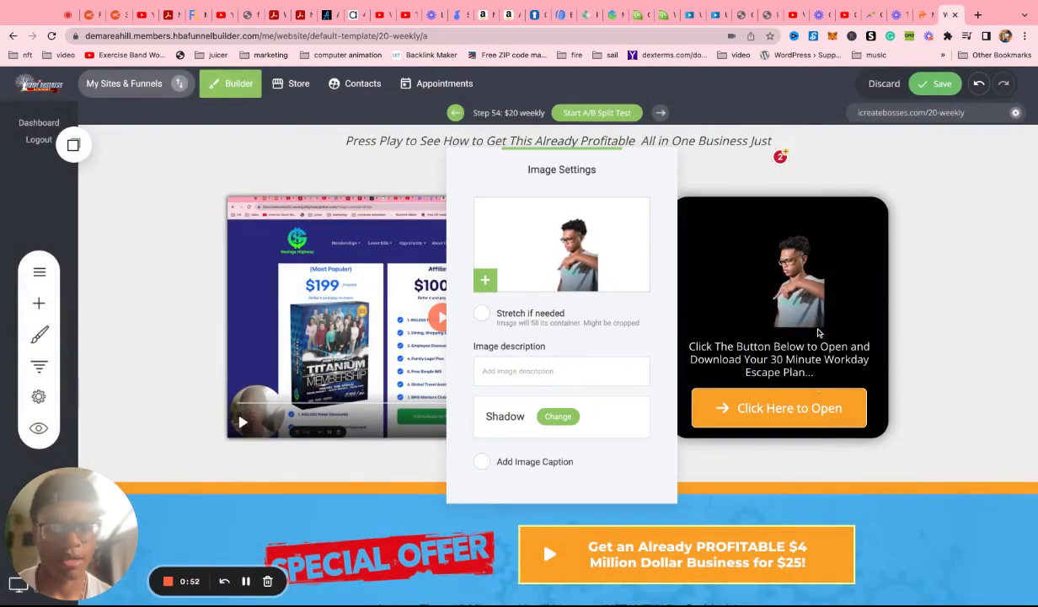
click(854, 307)
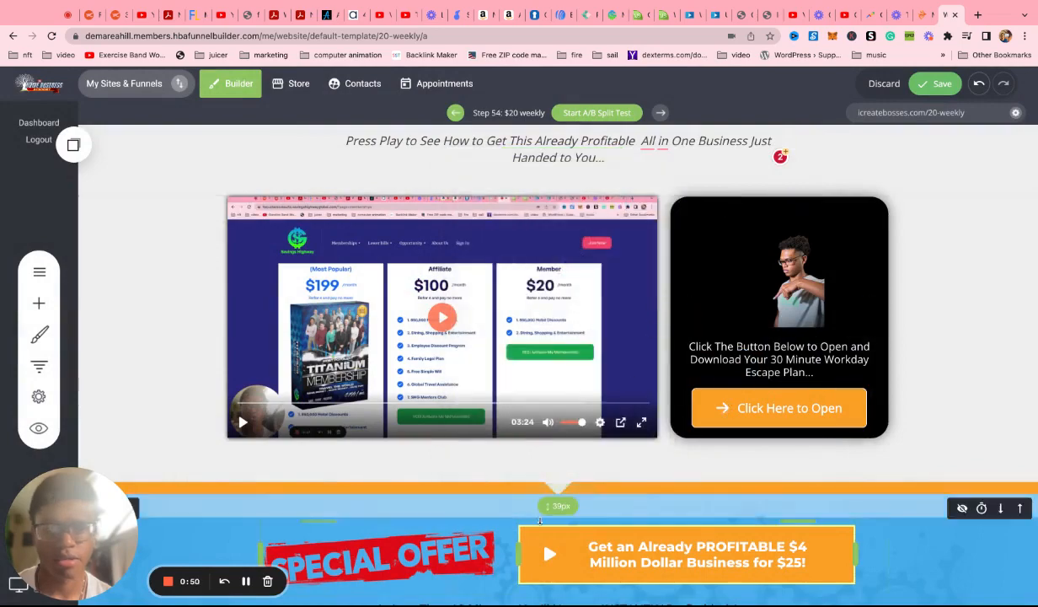
Delete the "Special Offer" image and the orange "Get an Already PROFITABLE $4 Million Dollar Business for $25!" button from the blue block
scroll(518, 507, down, 3)
click(431, 347)
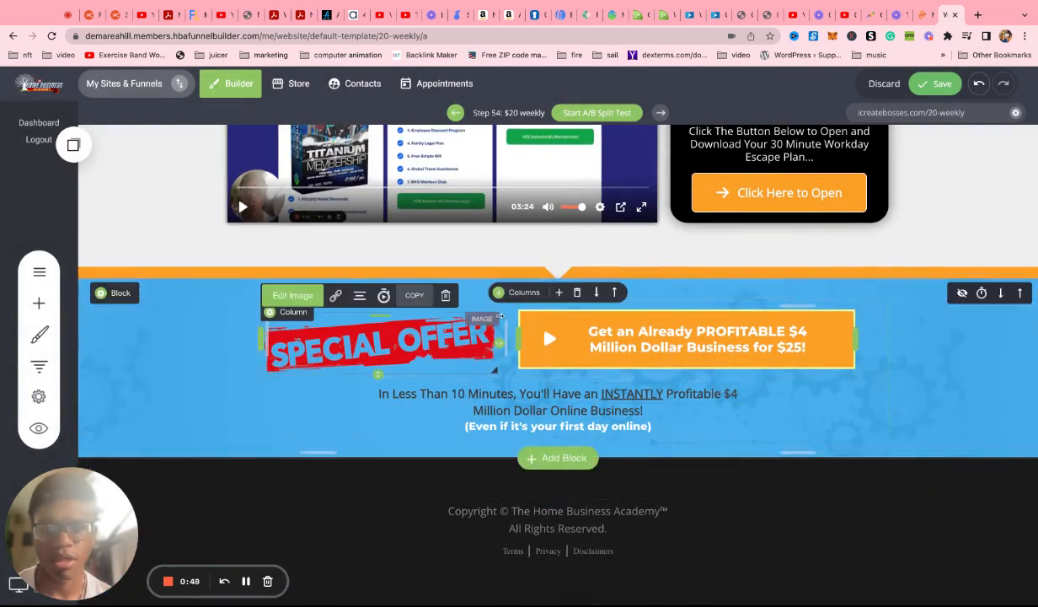
click(445, 297)
click(556, 323)
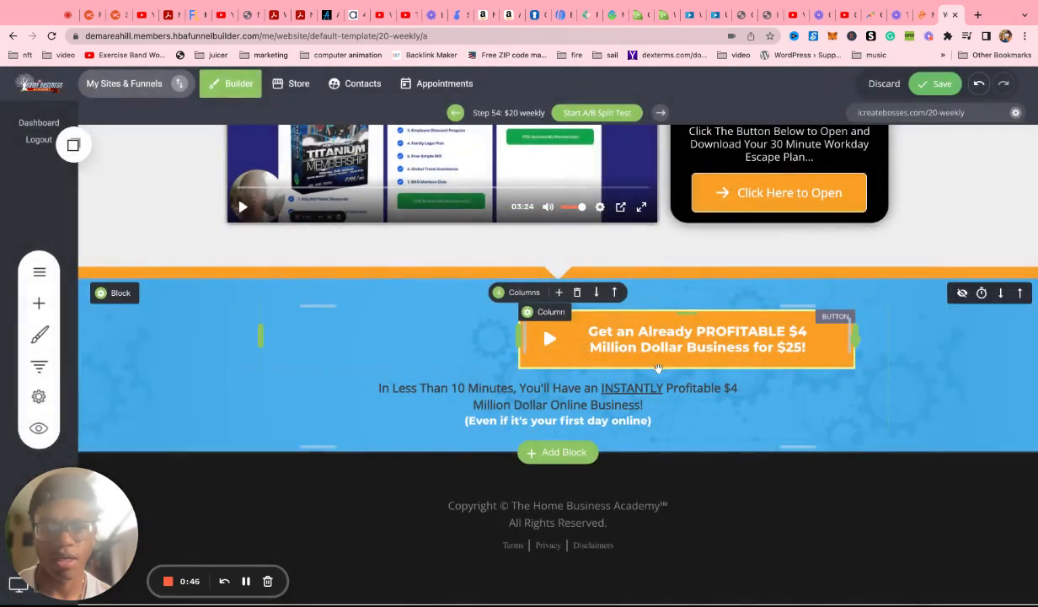
click(592, 346)
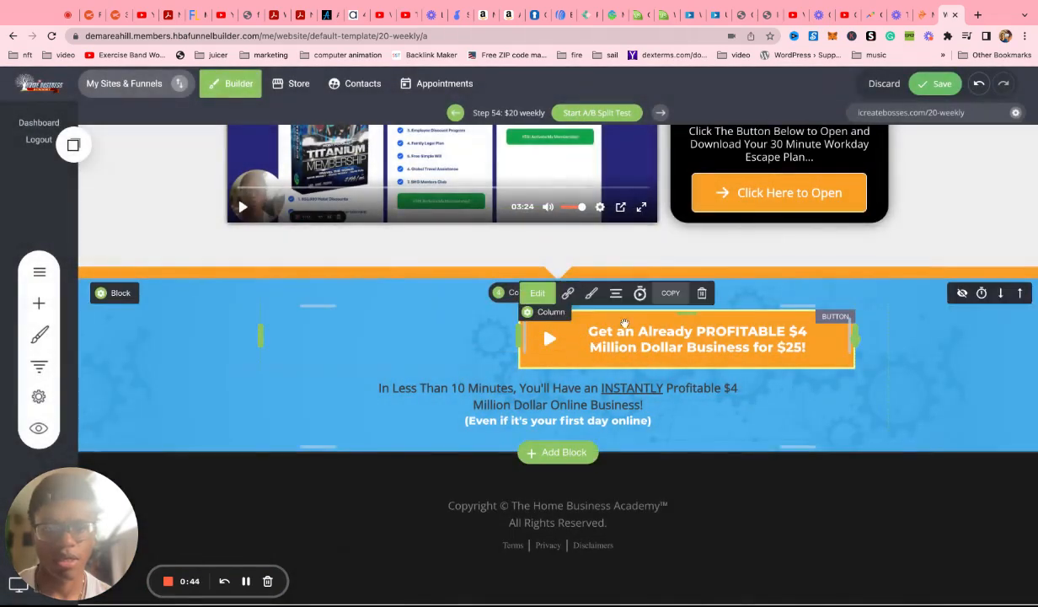
click(702, 292)
click(545, 328)
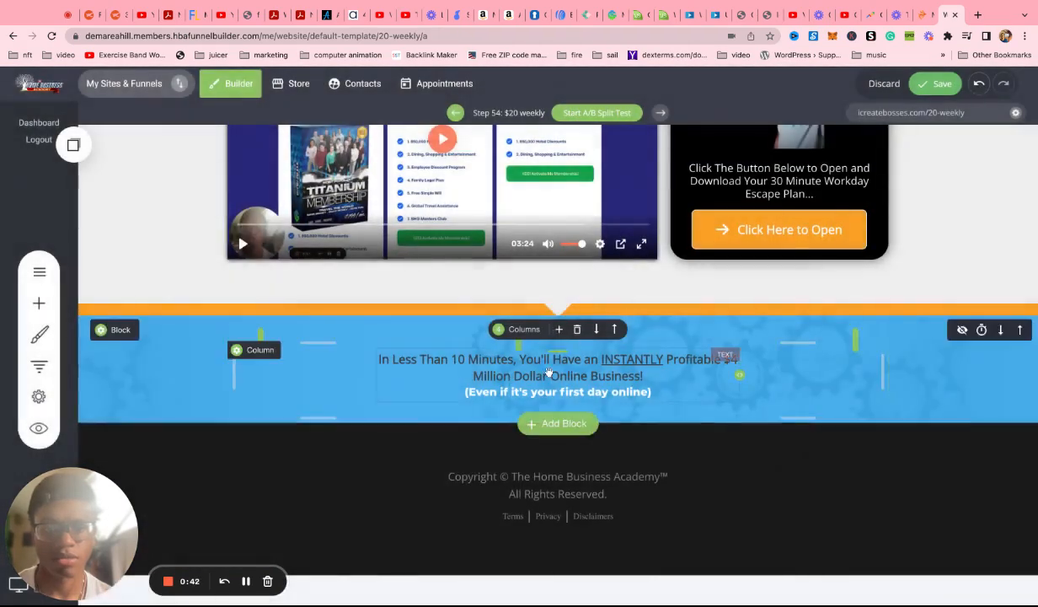
Delete the remaining "In Less Than 10 Minutes" text from the blue block
click(470, 376)
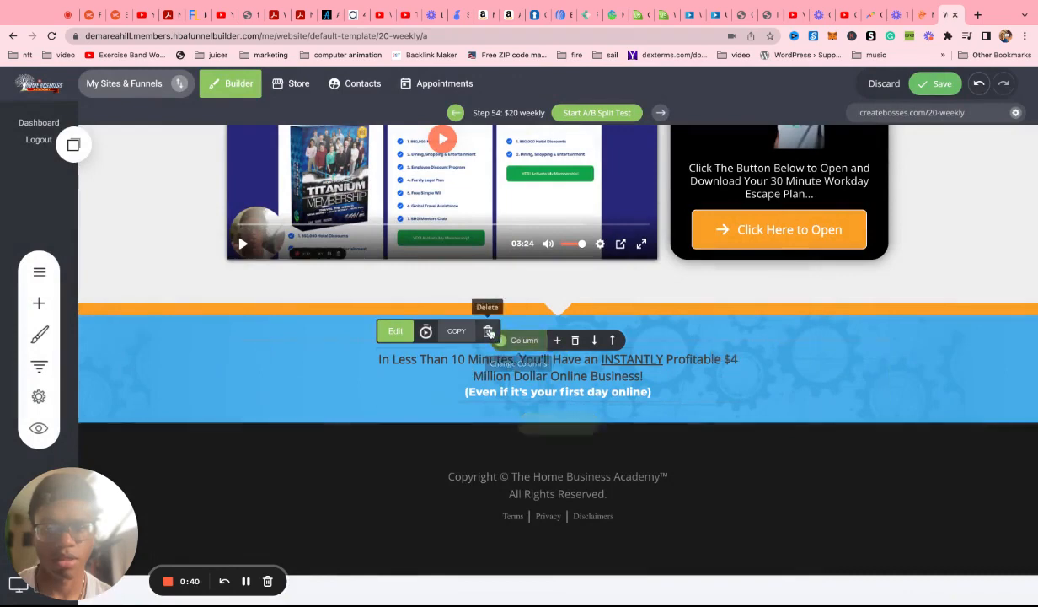
click(485, 331)
click(542, 327)
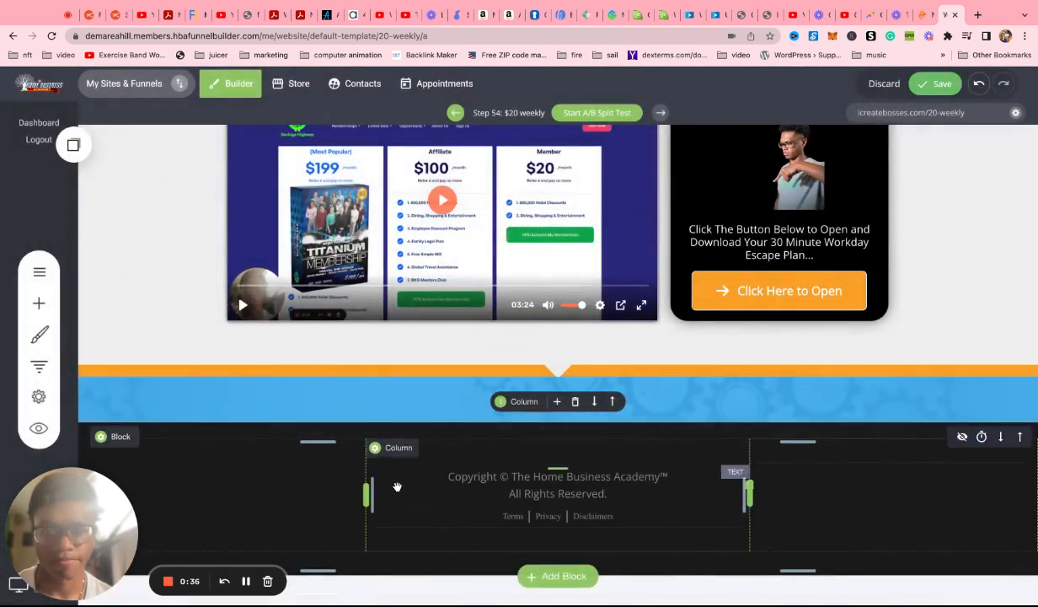
Save the funnel page and open its live version at icreatebosses.com/20-weekly to check the layout down to the footer
scroll(428, 509, up, 5)
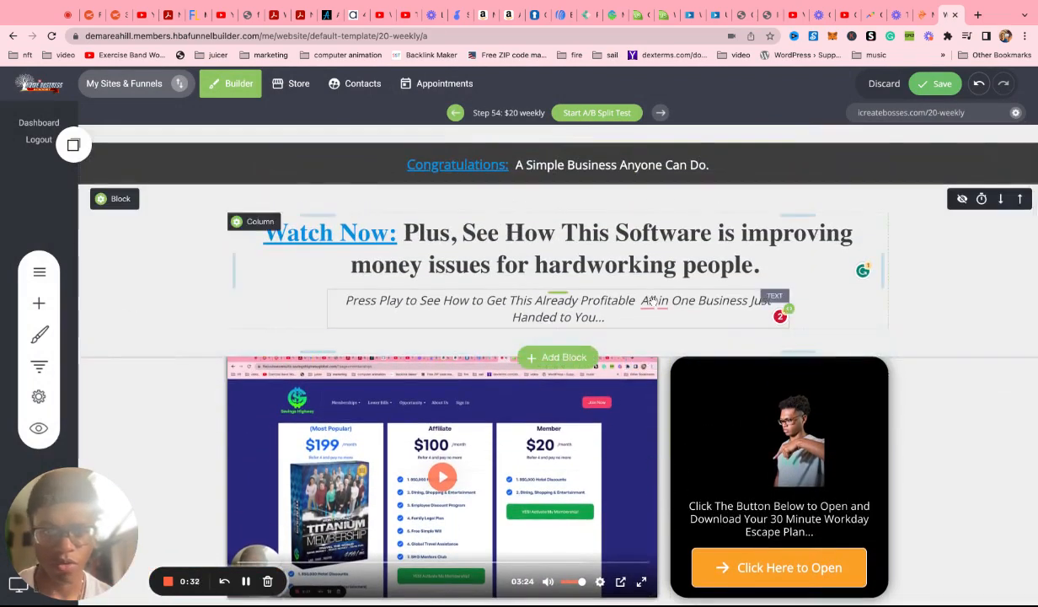
click(931, 84)
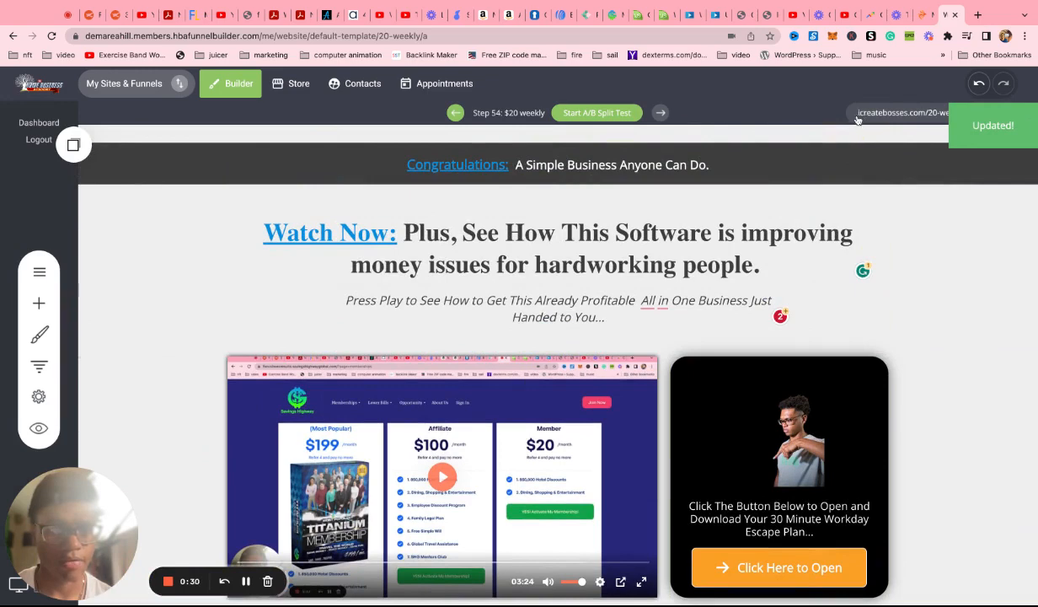
click(894, 112)
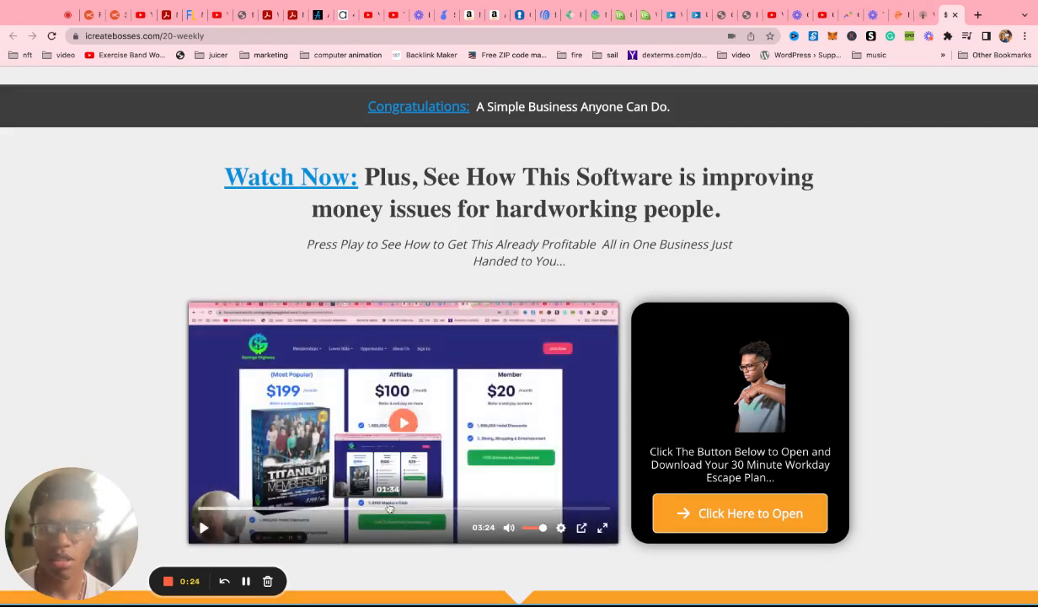
scroll(387, 505, down, 3)
scroll(785, 423, up, 1)
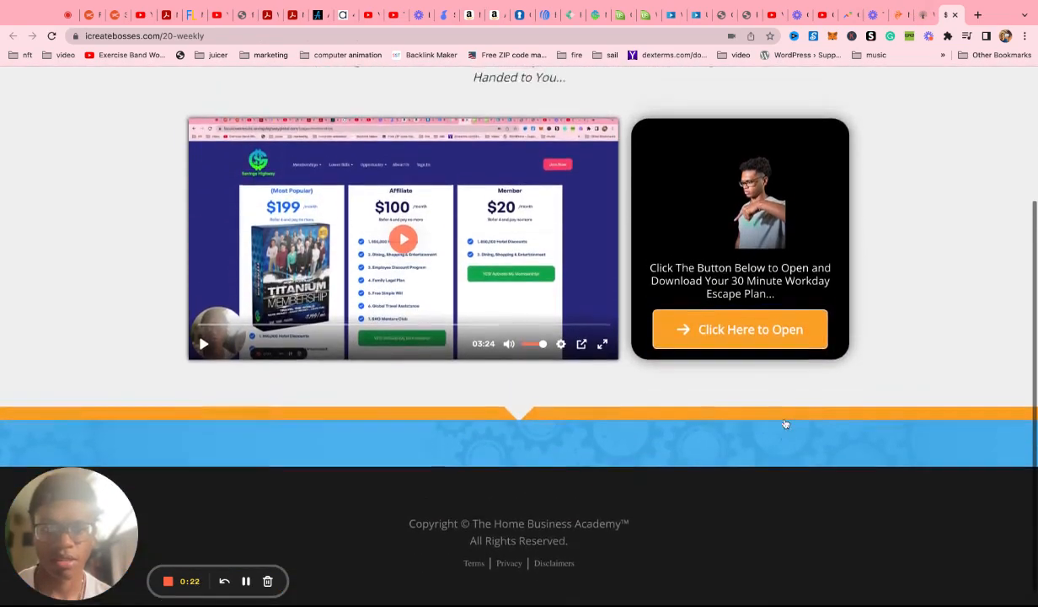
scroll(785, 424, down, 1)
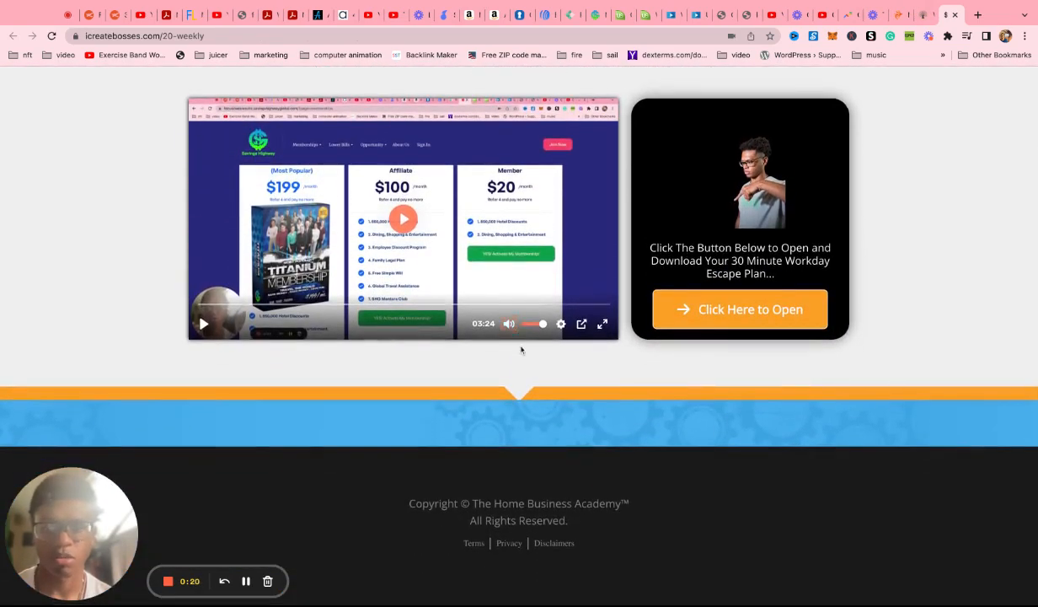
scroll(521, 350, up, 2)
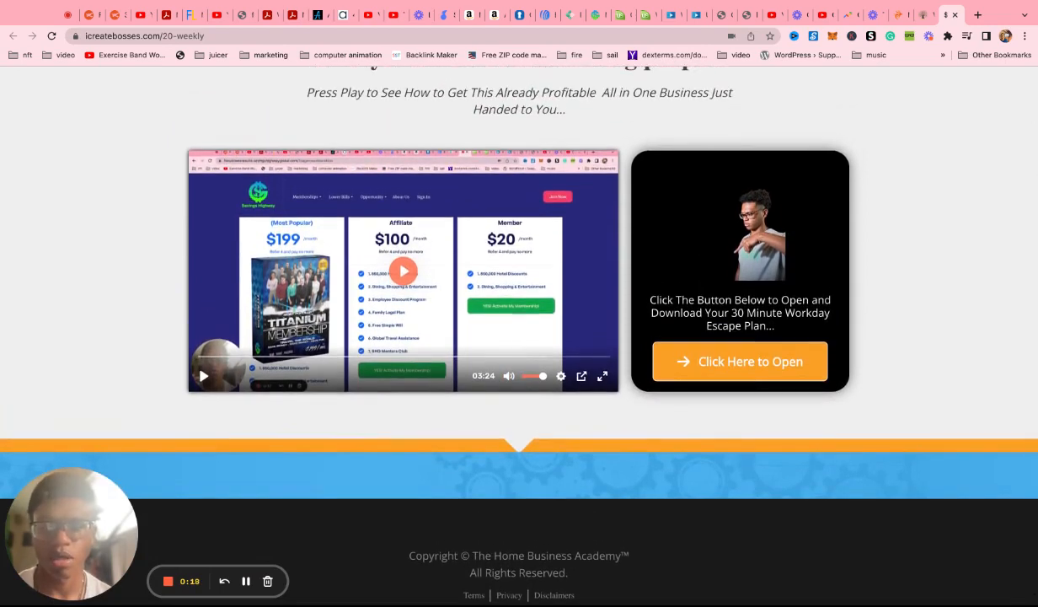